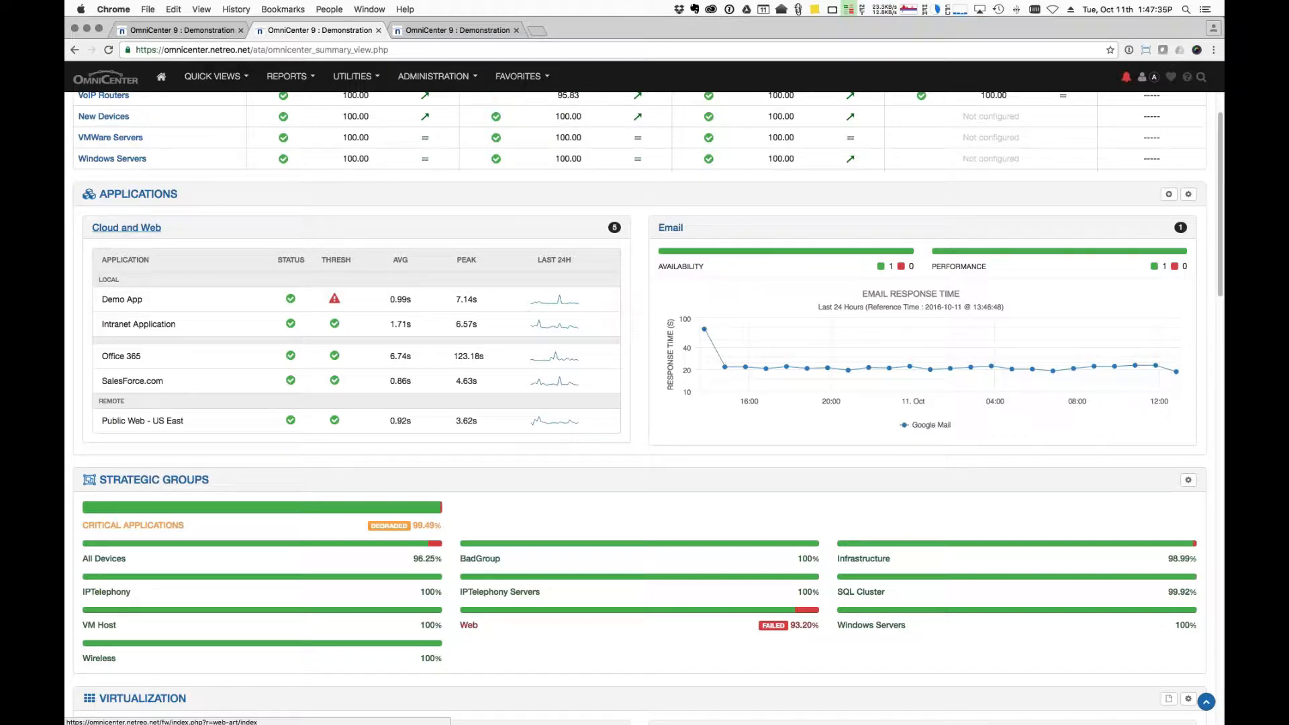
# Open the Intranet Application's performance dashboard from the Applications panel.
pyautogui.click(139, 324)
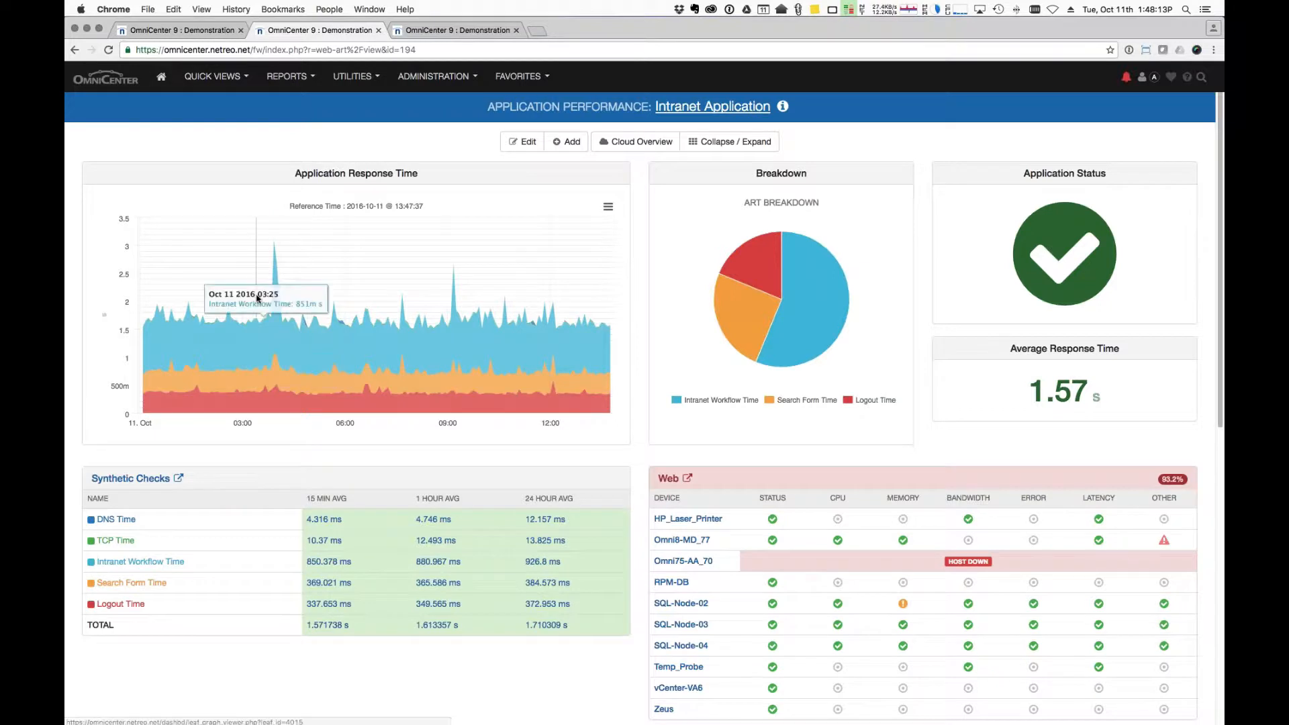
# Zoom the response-time chart into the early-morning spike, then go to Cloud Overview.
pyautogui.moveTo(231, 299); pyautogui.dragTo(335, 299)
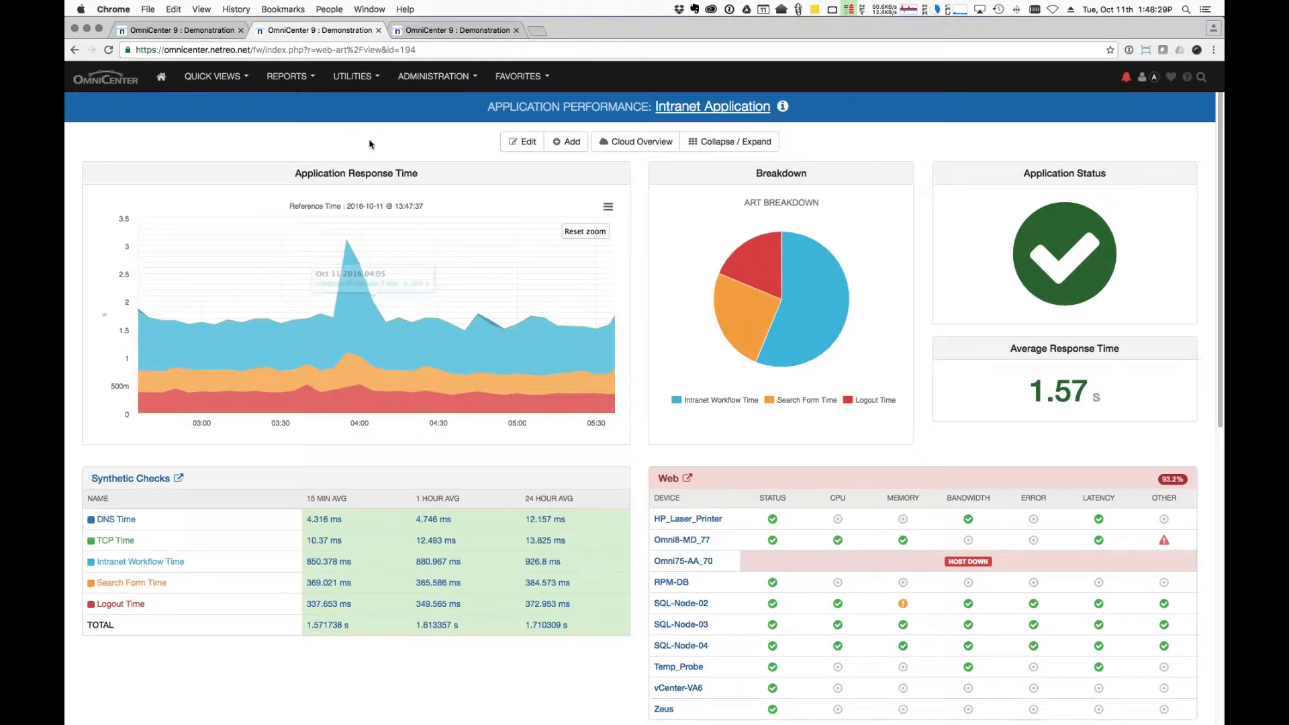
pyautogui.scroll(-1, 371, 144)
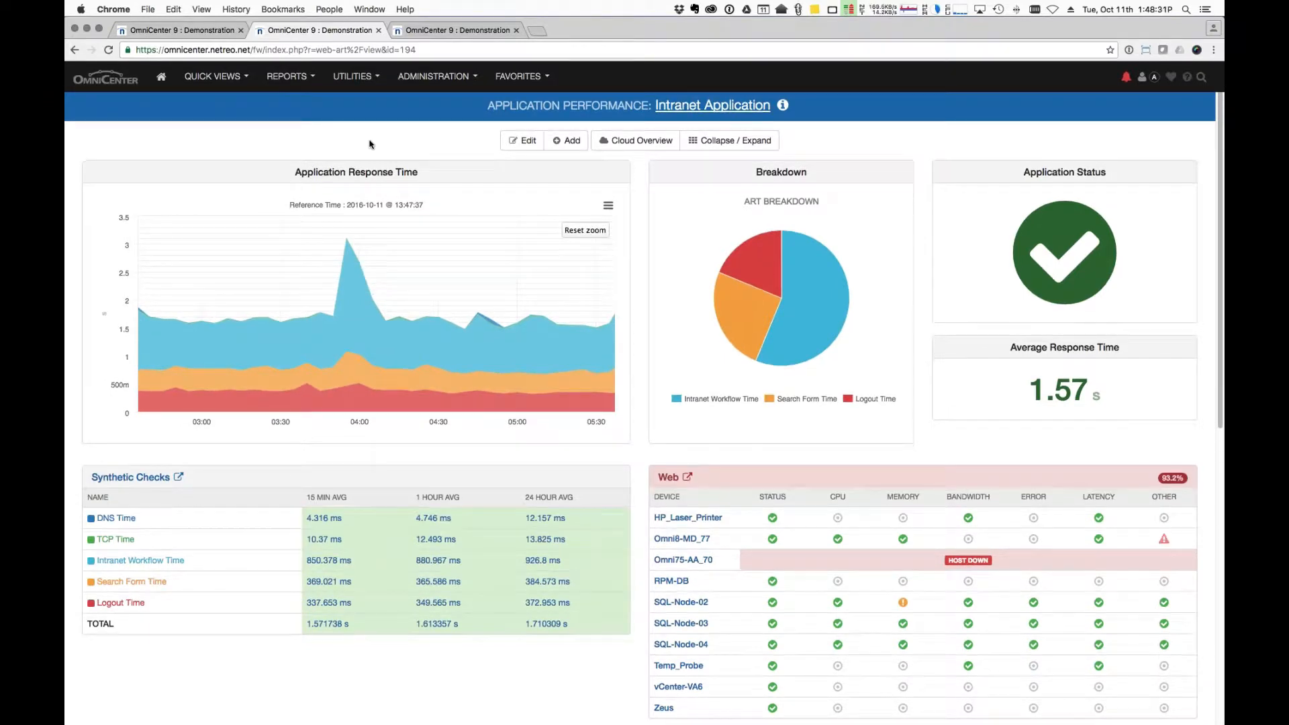
pyautogui.click(626, 144)
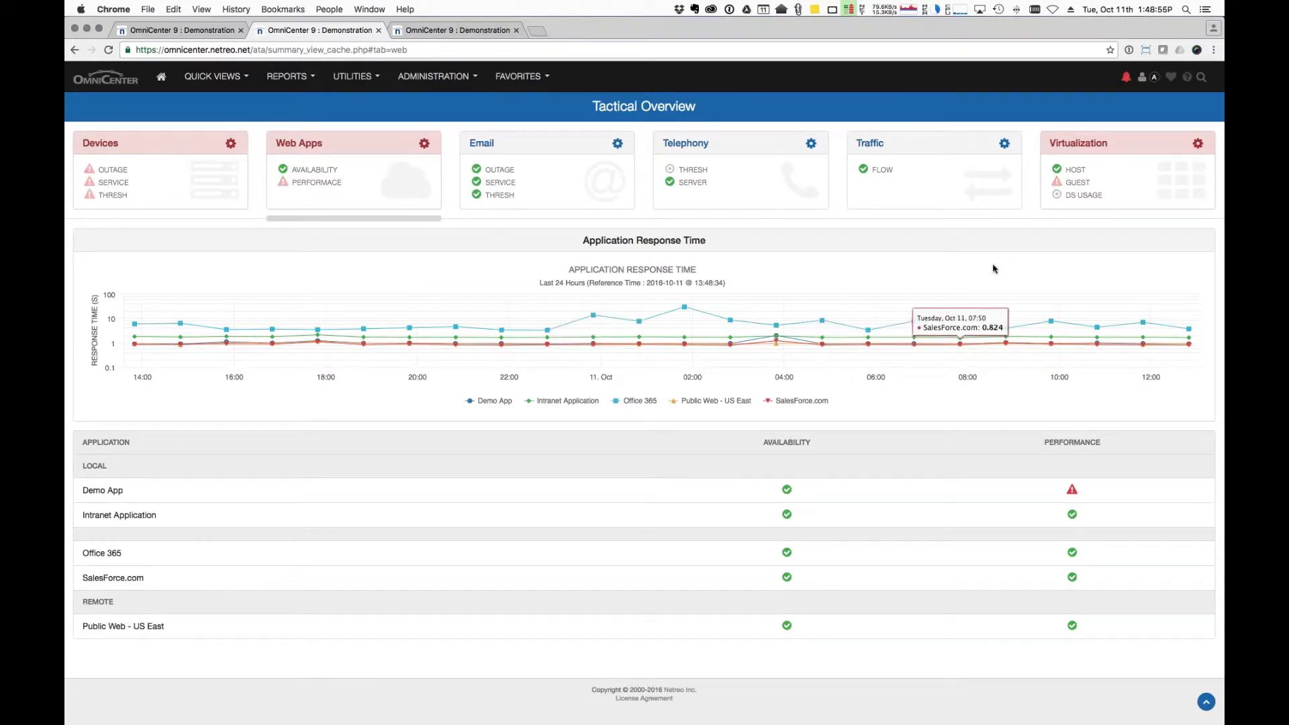
# Start a new web application from Web Application Administration.
pyautogui.click(422, 145)
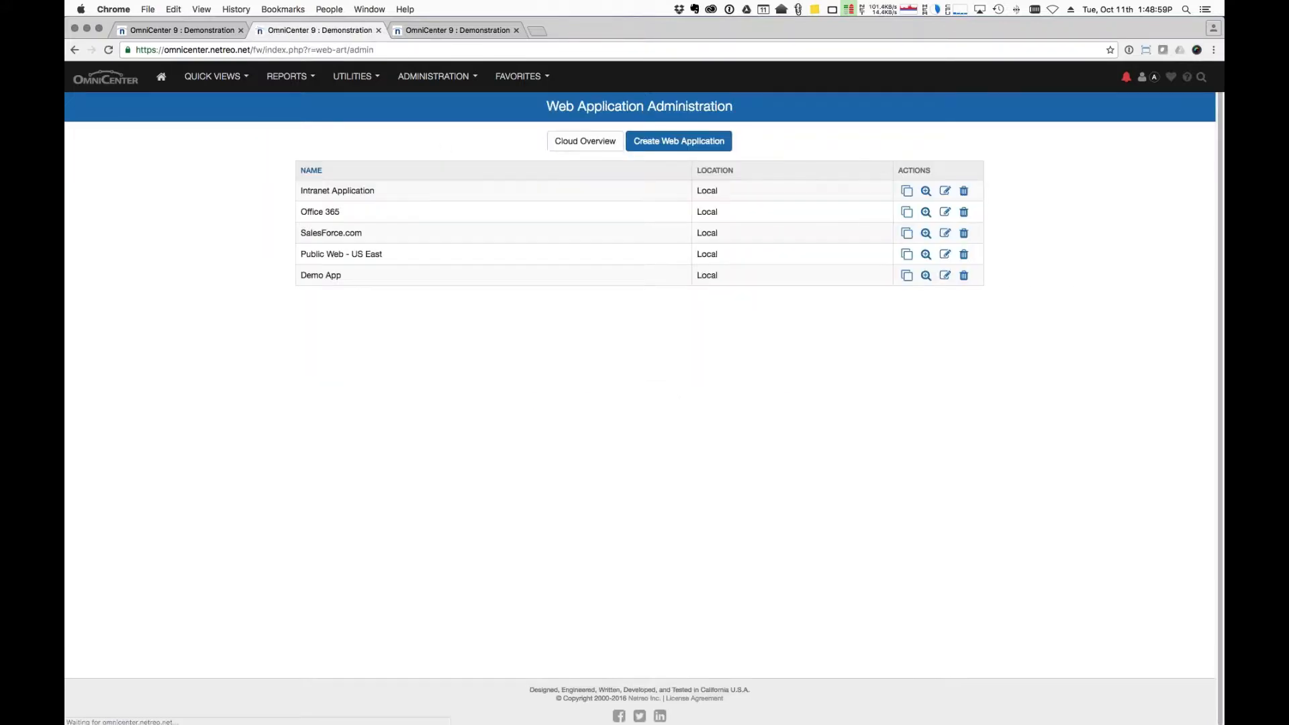
pyautogui.click(678, 141)
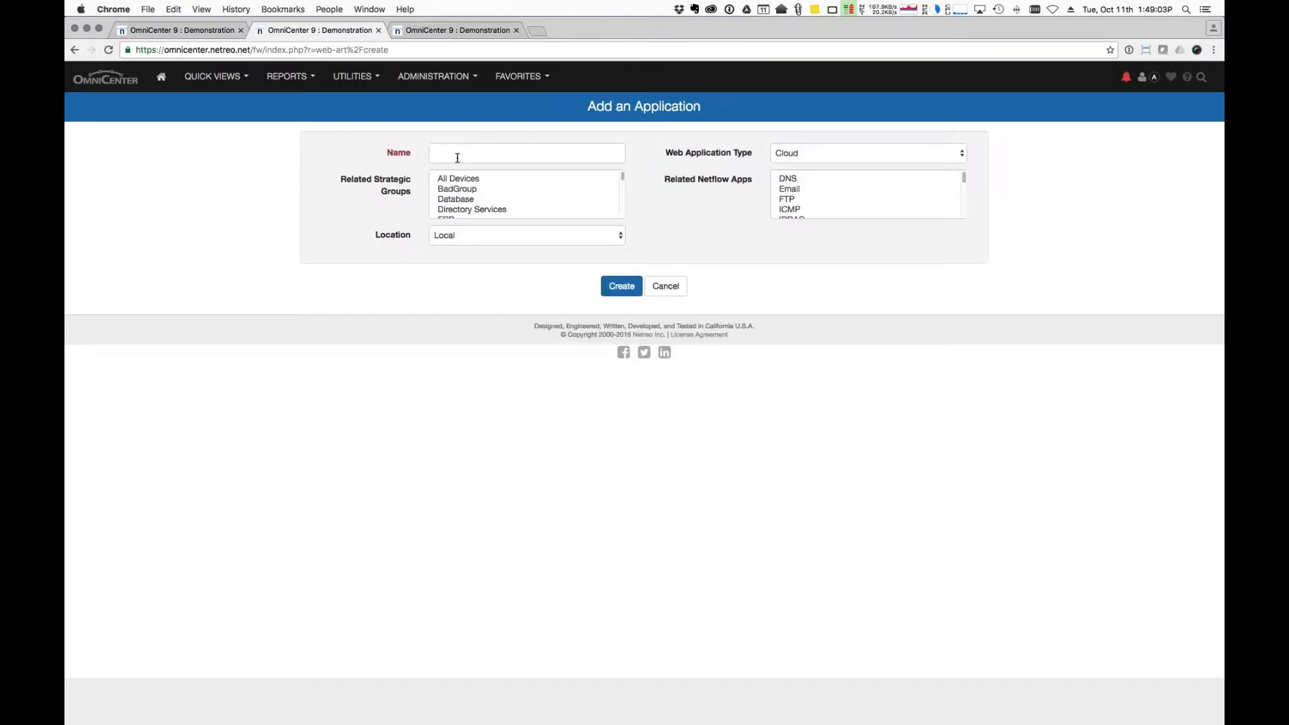
# Set the new application's Location to Europe instead of New York.
pyautogui.click(488, 234)
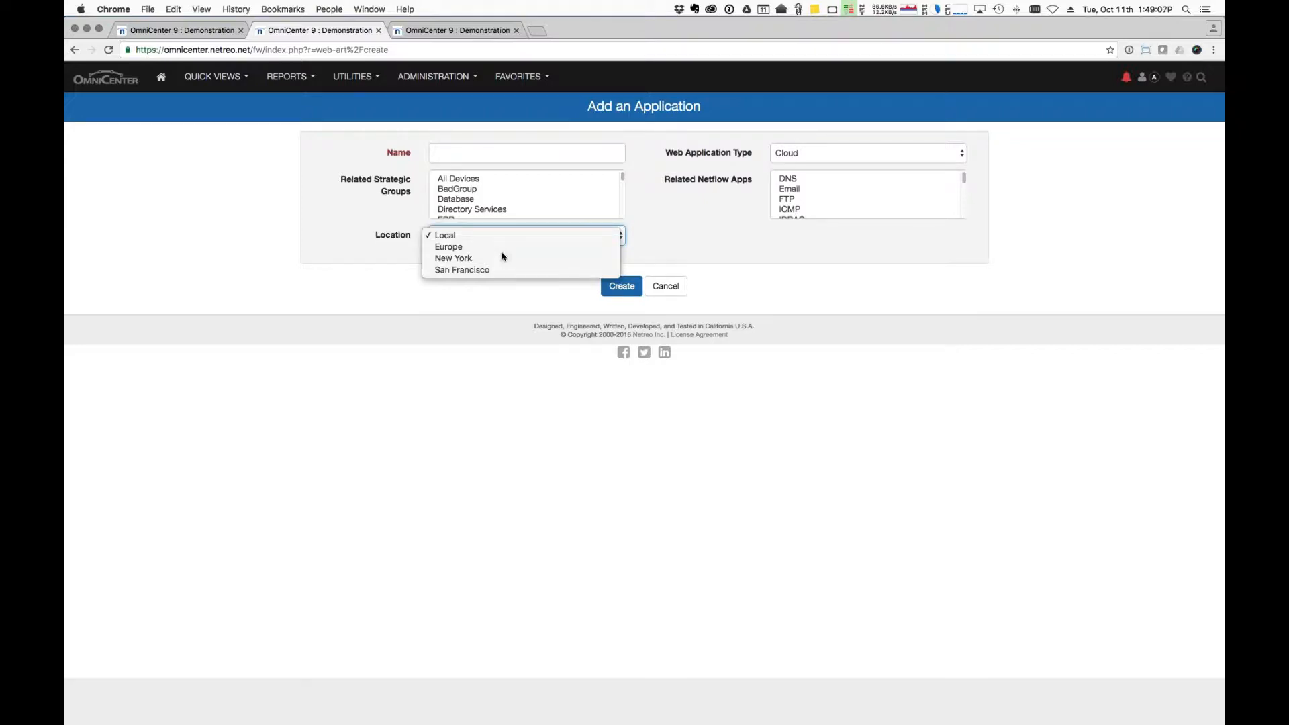
pyautogui.click(502, 256)
pyautogui.click(506, 236)
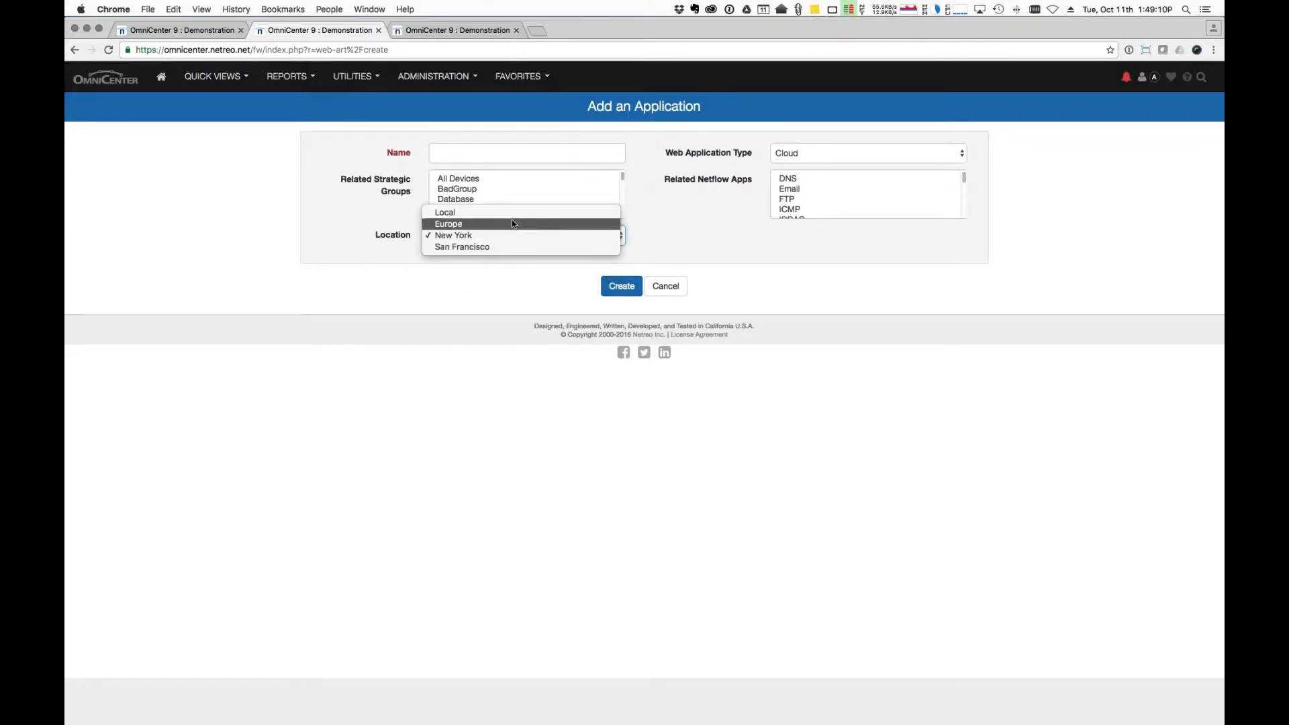
pyautogui.click(512, 224)
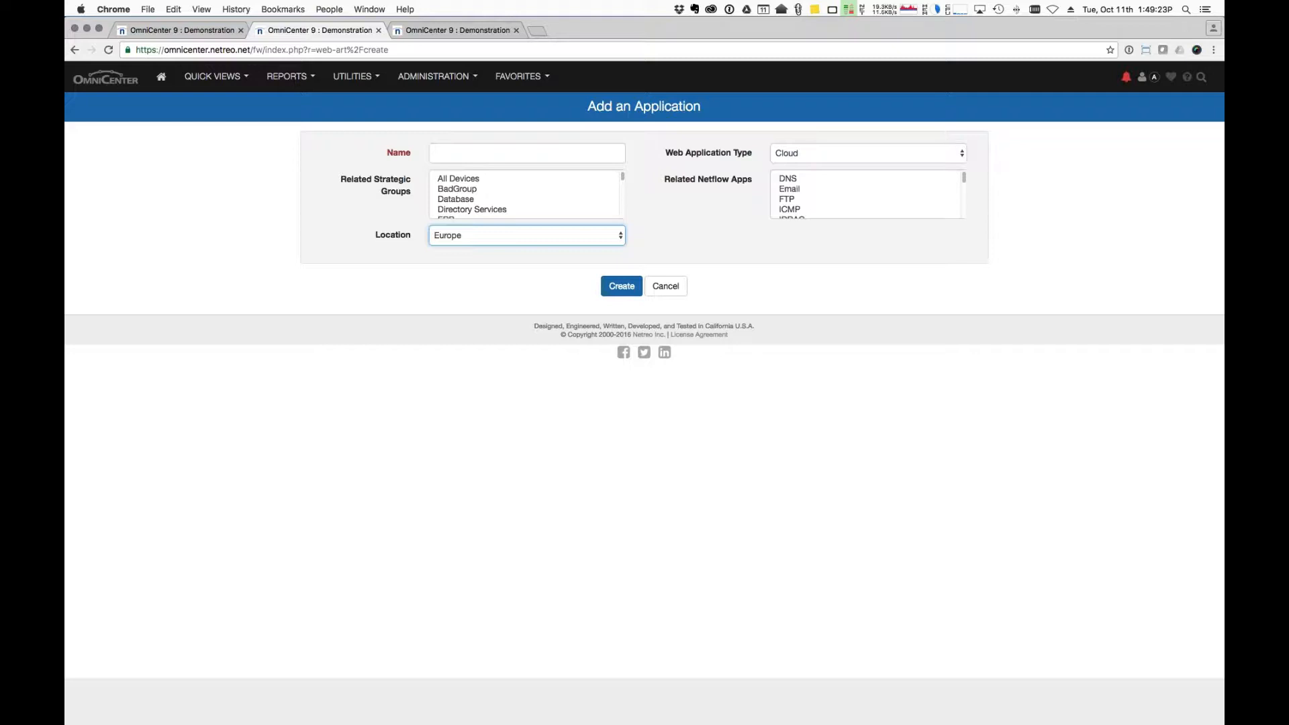
pyautogui.click(488, 151)
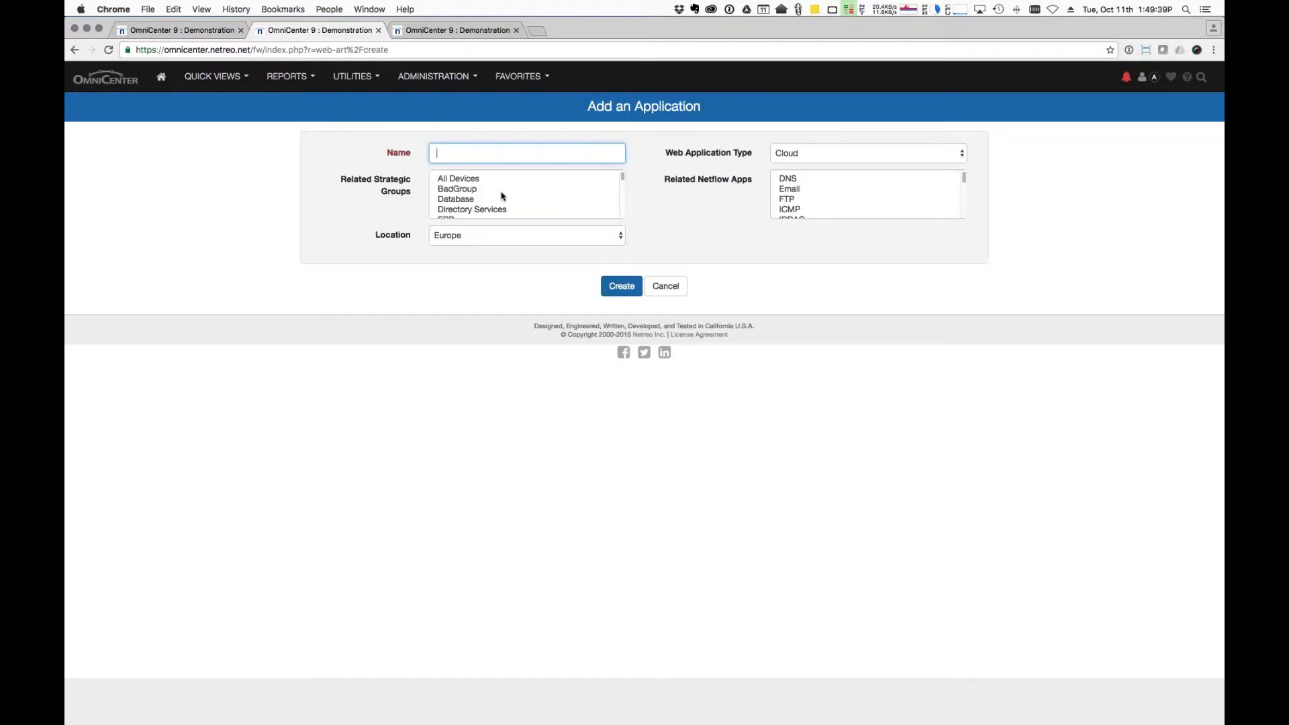
# Relate the application to the Web group, make it Remote, and link the IDRAC netflow app.
pyautogui.scroll(-10, 501, 196)
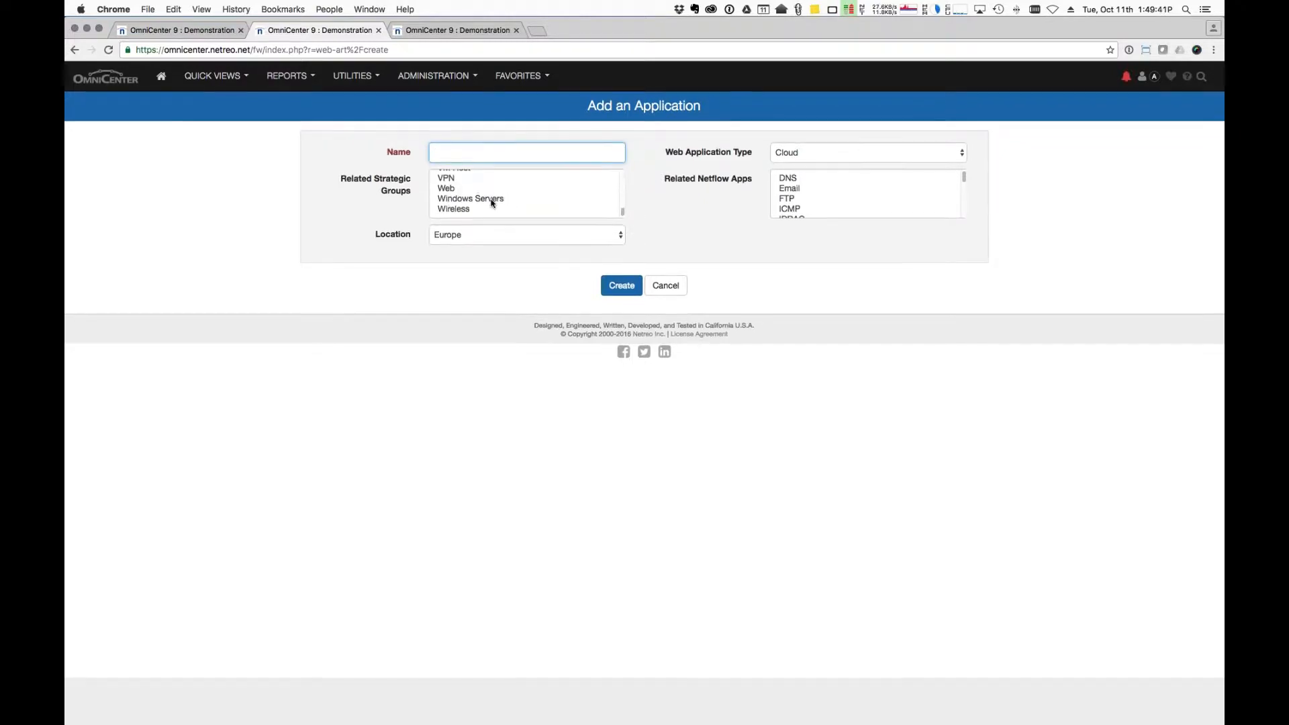
pyautogui.click(460, 189)
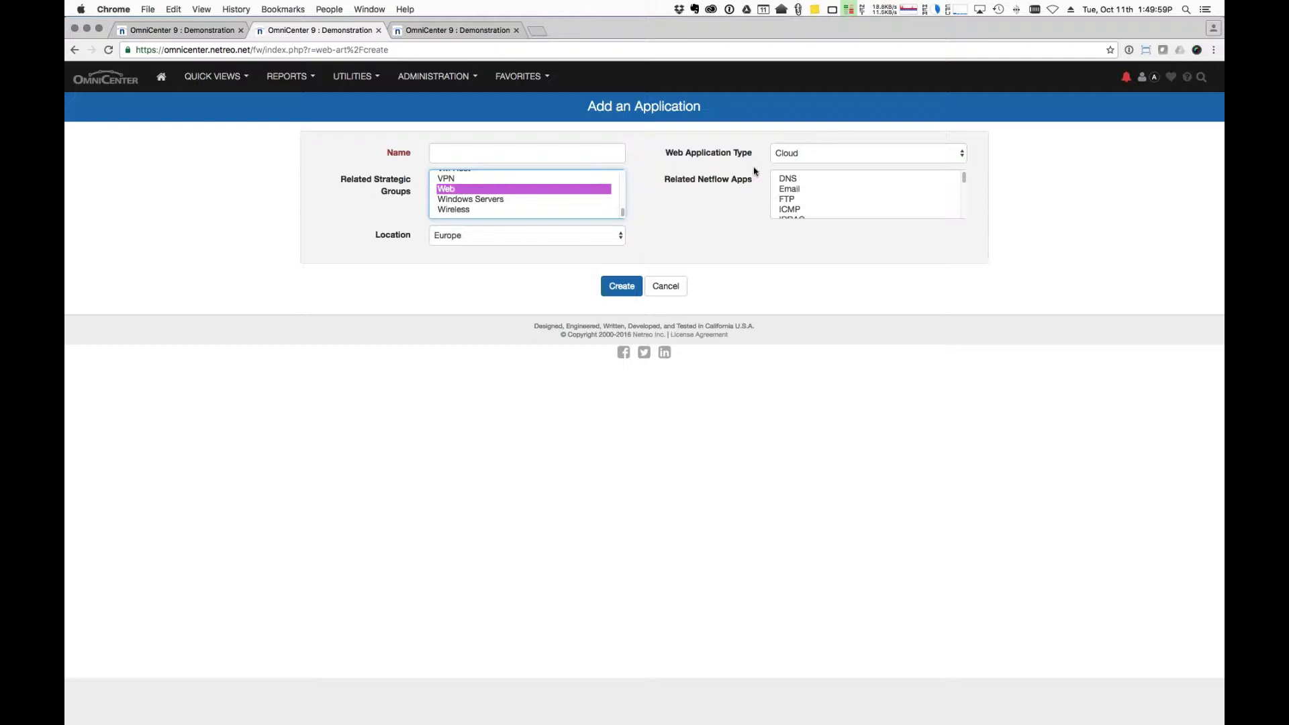
pyautogui.click(808, 150)
pyautogui.click(817, 177)
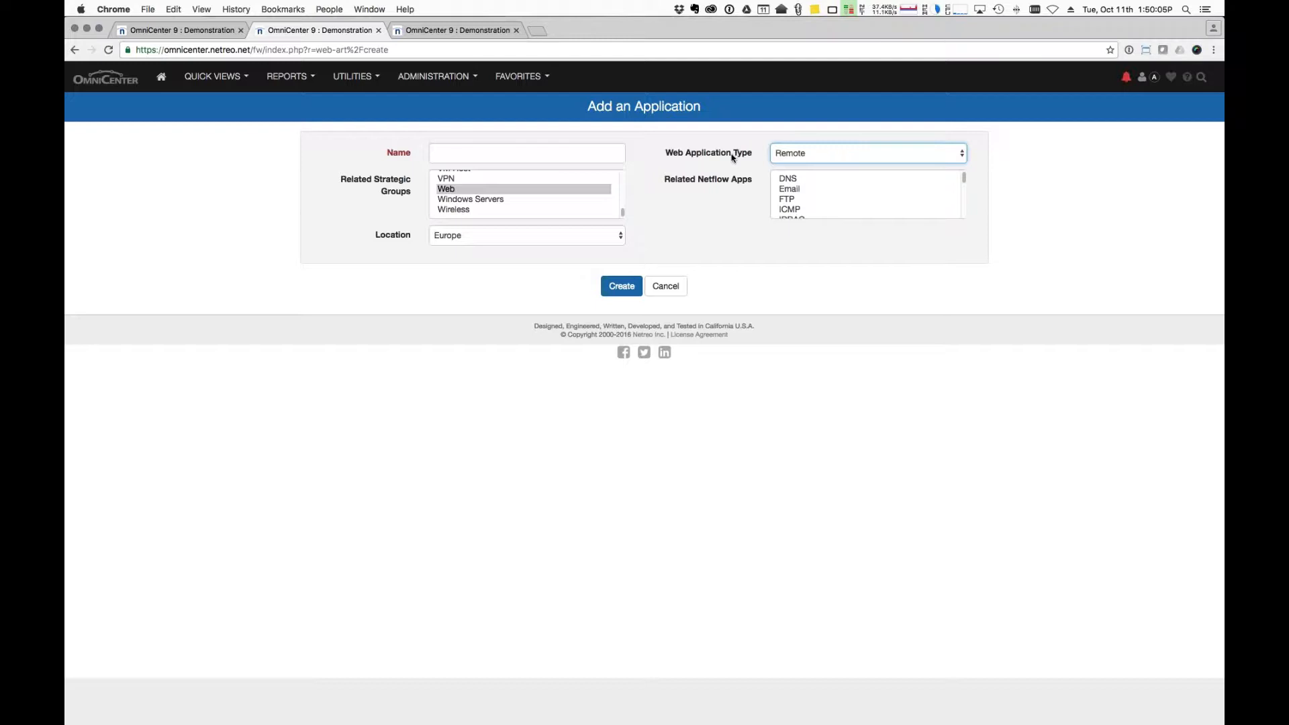
pyautogui.scroll(-3, 824, 176)
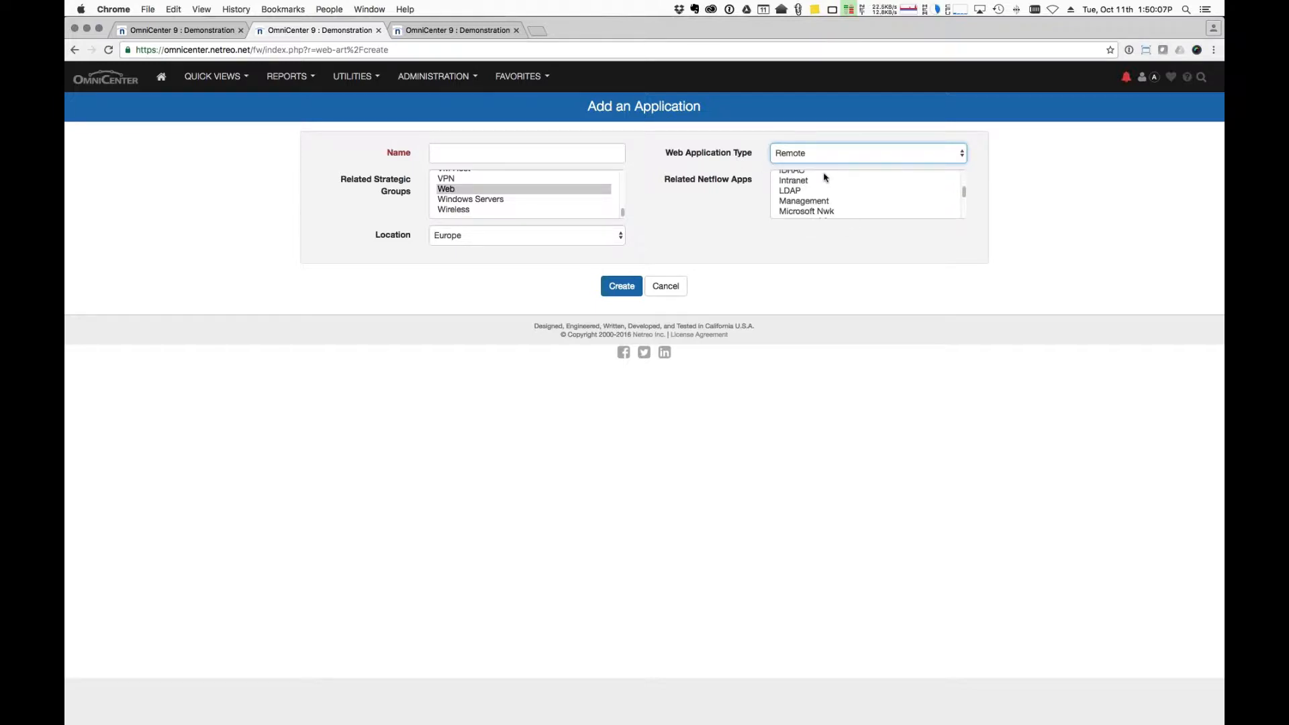
pyautogui.scroll(2, 822, 181)
pyautogui.click(814, 192)
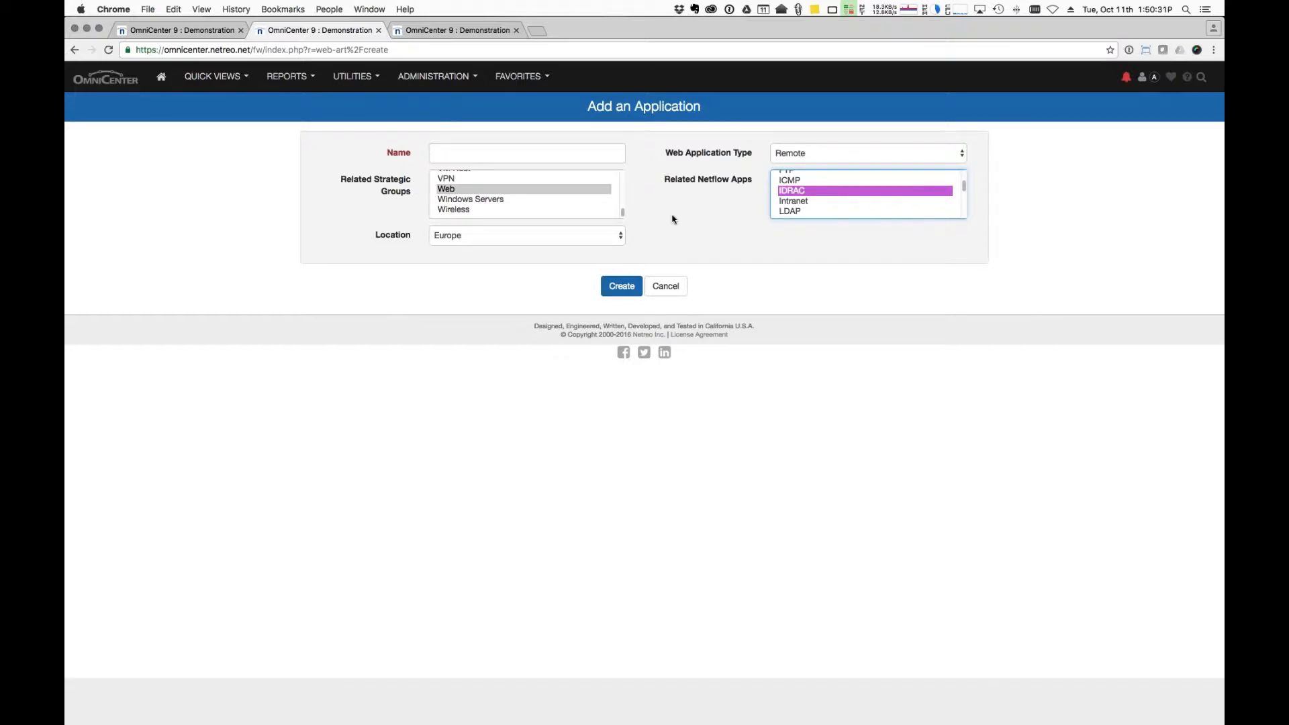
# Name the application 'test' and create it.
pyautogui.click(593, 156)
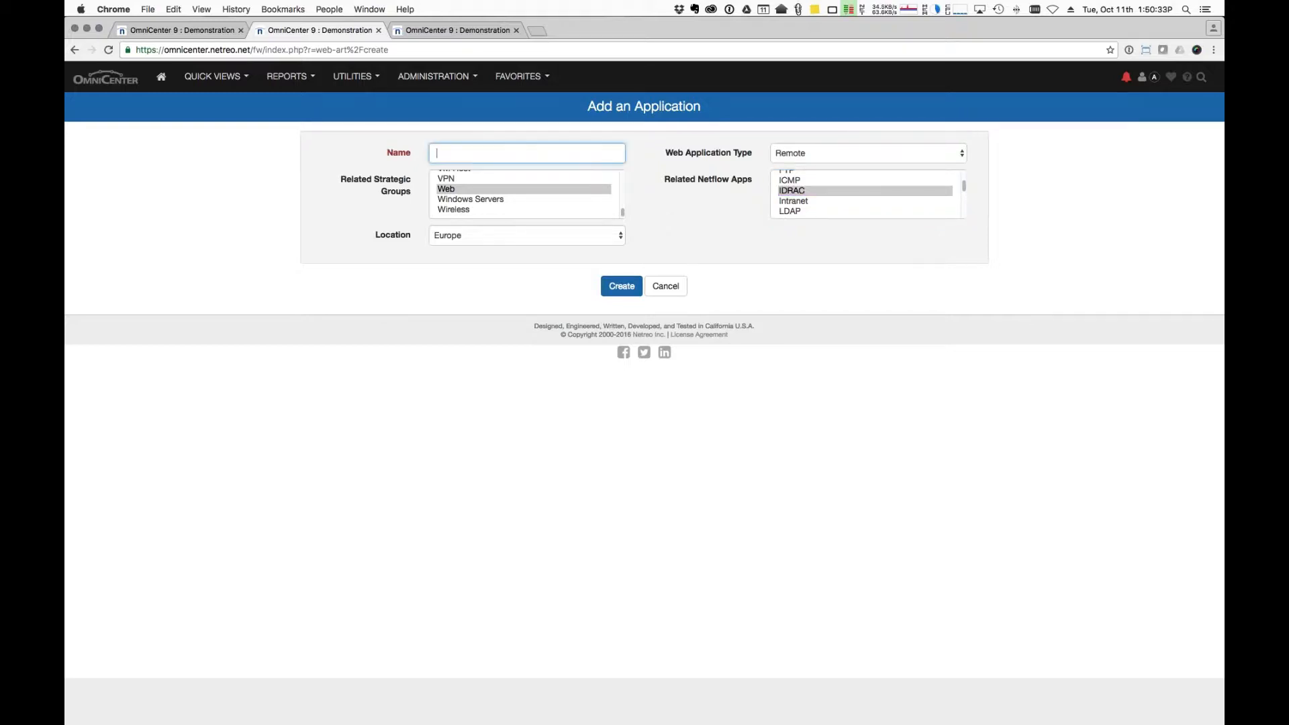
pyautogui.write('test')
pyautogui.click(630, 288)
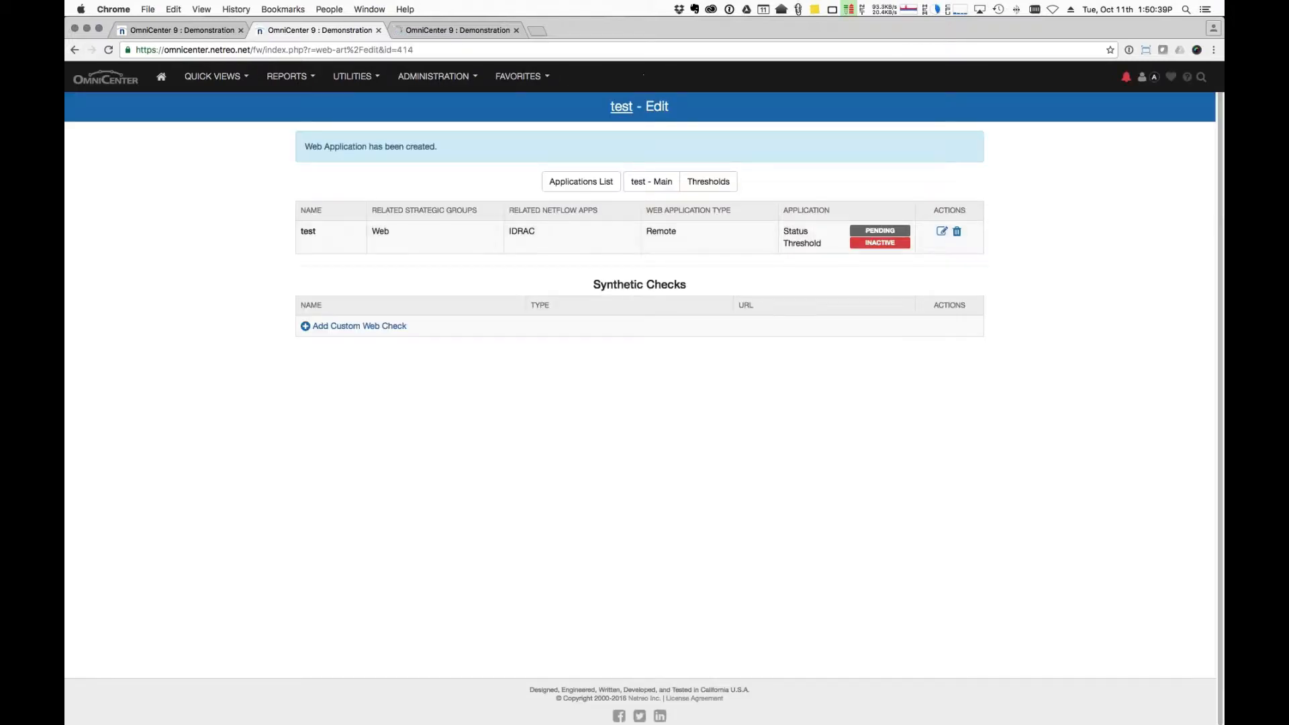
pyautogui.click(356, 327)
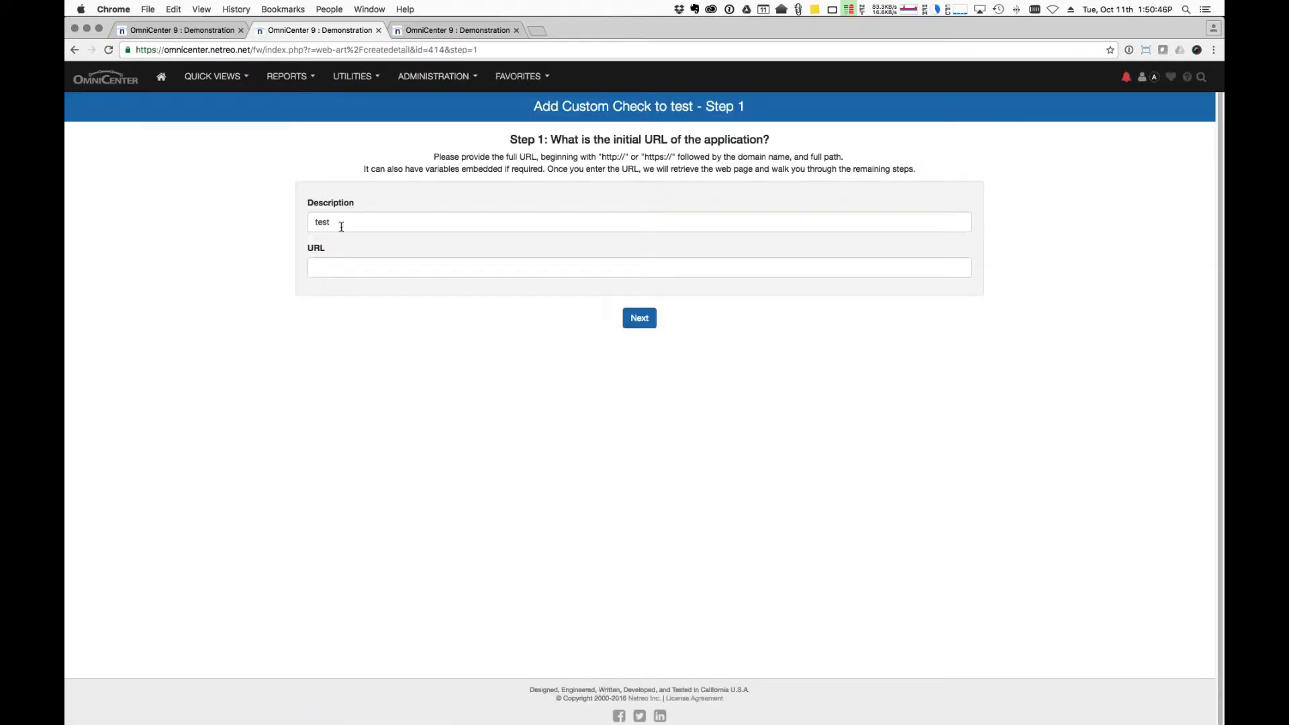
pyautogui.scroll(-1, 395, 228)
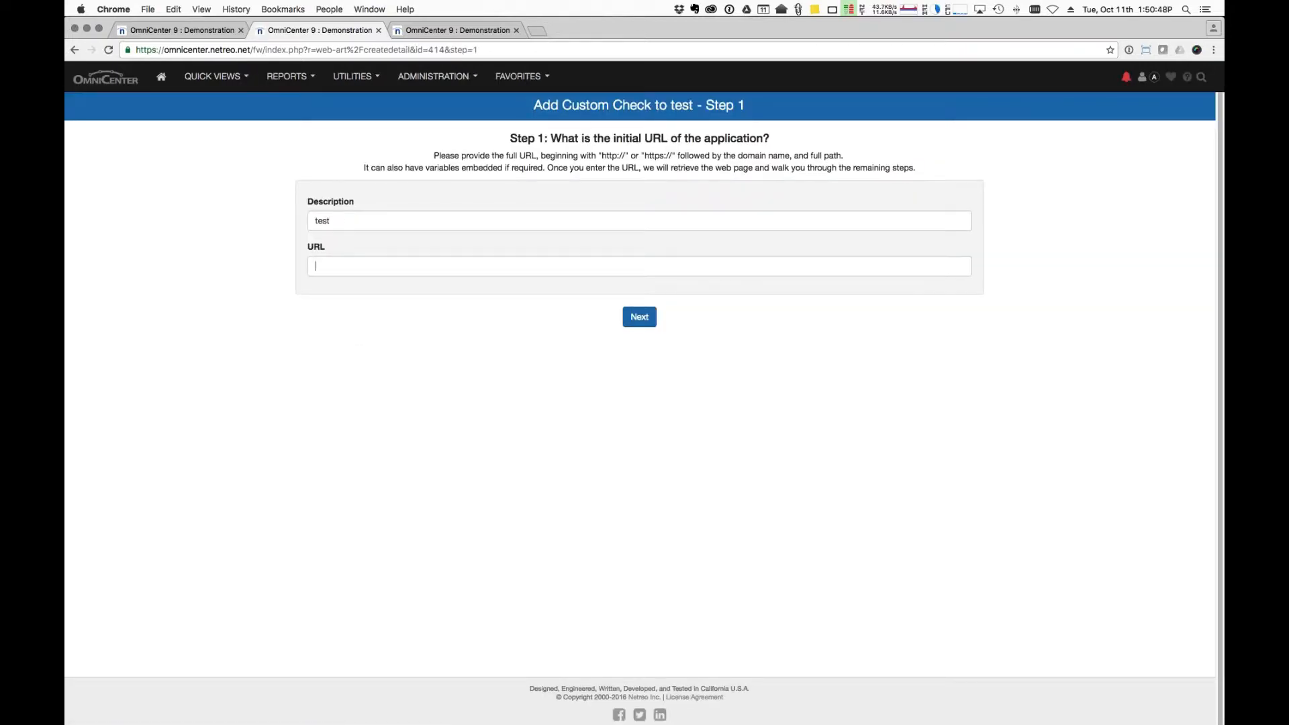
pyautogui.click(315, 266)
pyautogui.write('htt')
pyautogui.press('BackSpace')
pyautogui.press('BackSpace')
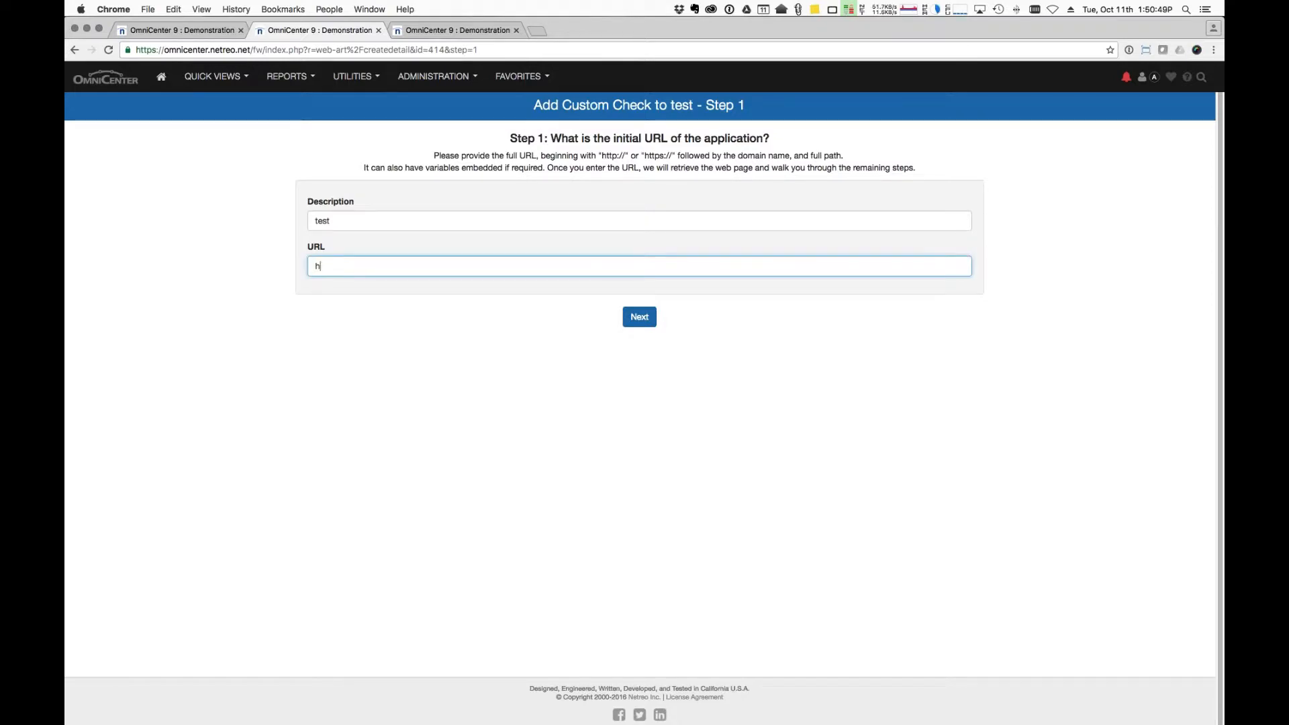
pyautogui.write('ttp://www.google.com')
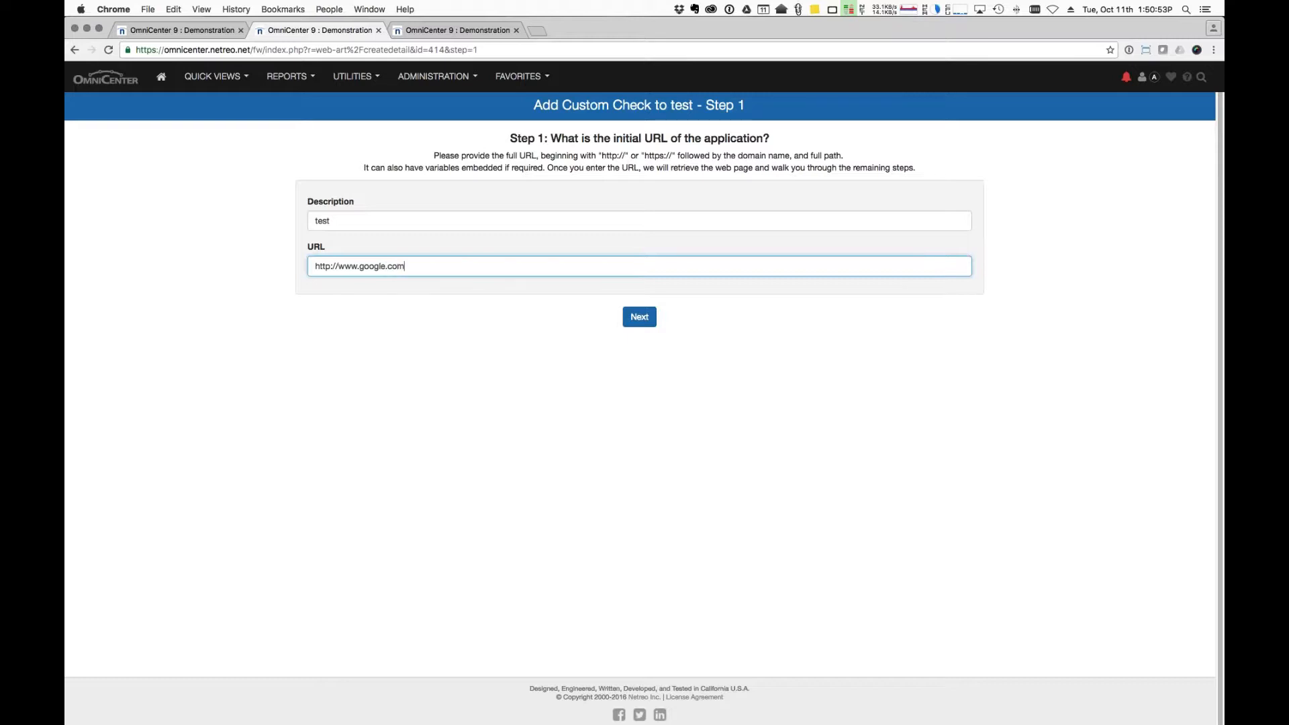
pyautogui.click(639, 317)
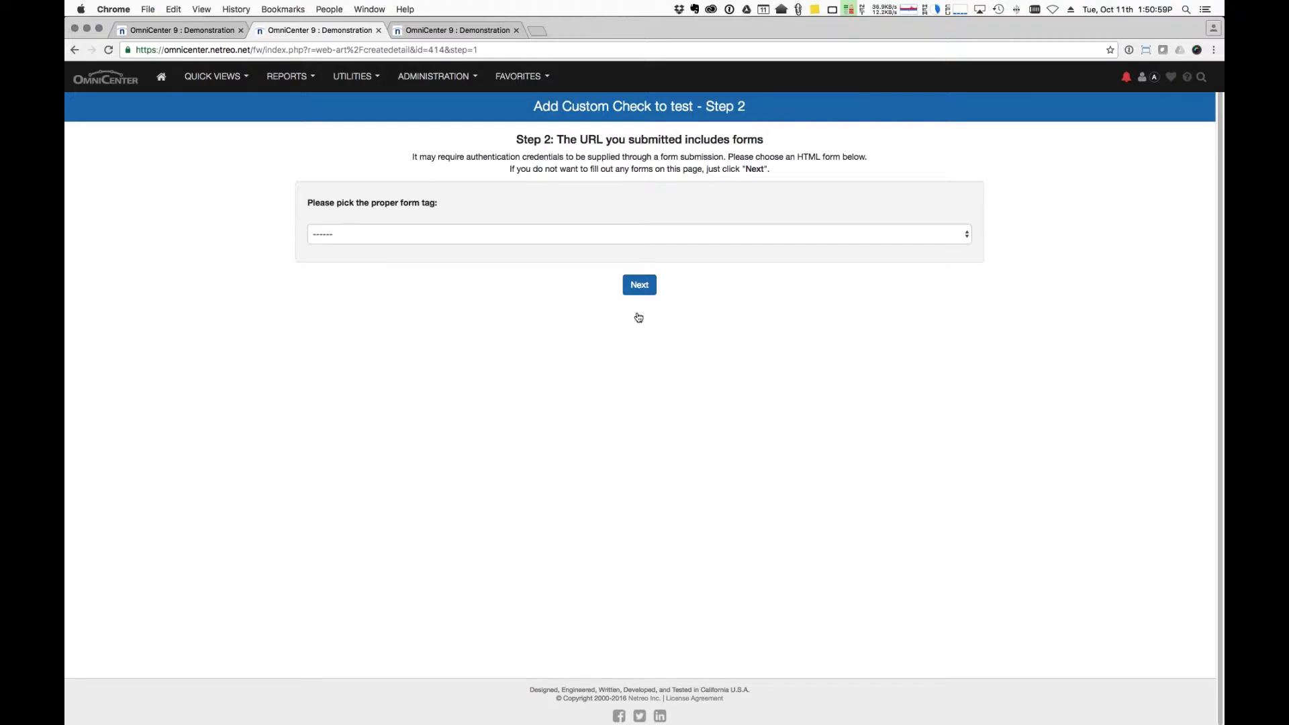
# Skip choosing a form, require the text 'google' in validation, and save the check.
pyautogui.click(552, 235)
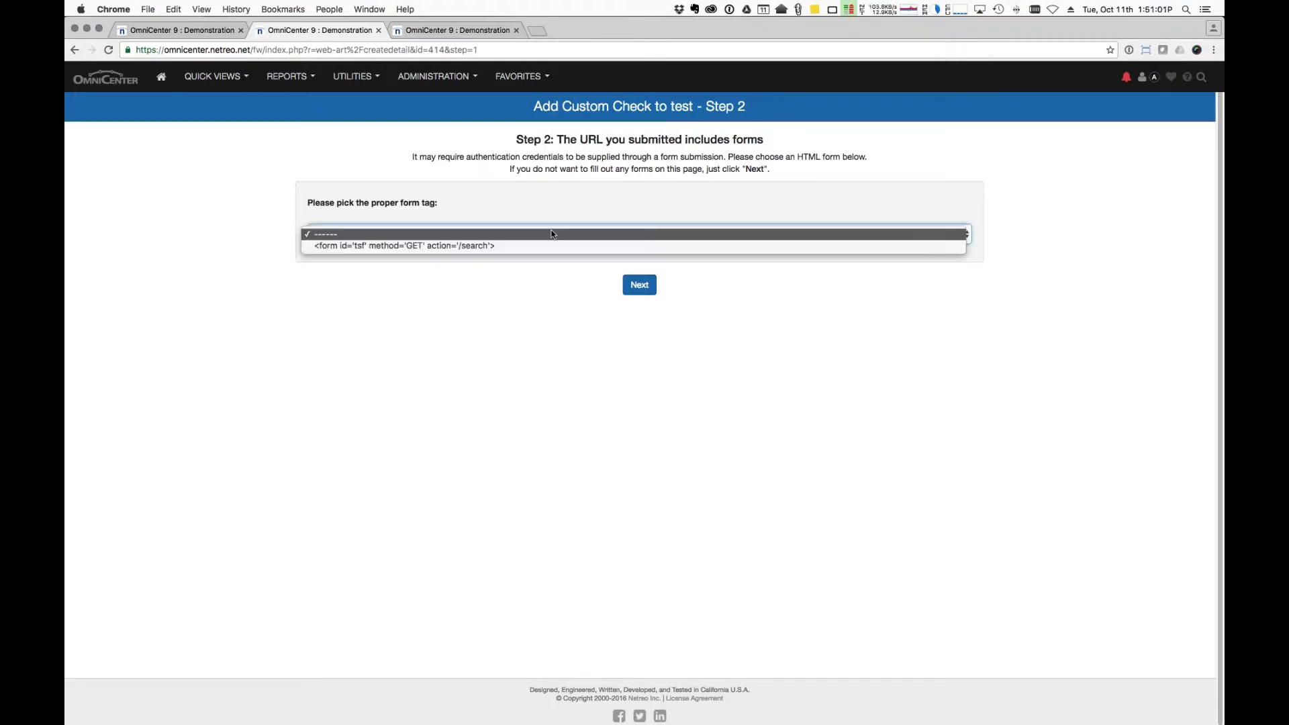
pyautogui.click(556, 276)
pyautogui.click(640, 285)
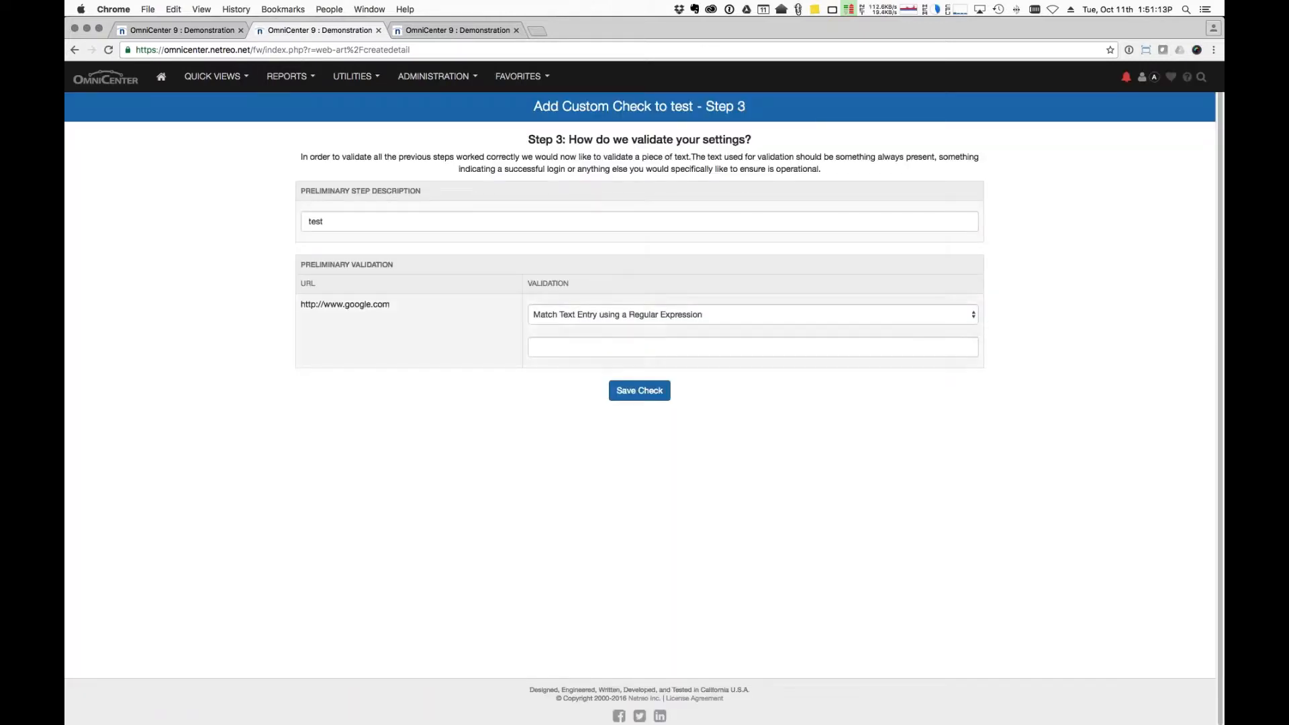
pyautogui.click(562, 346)
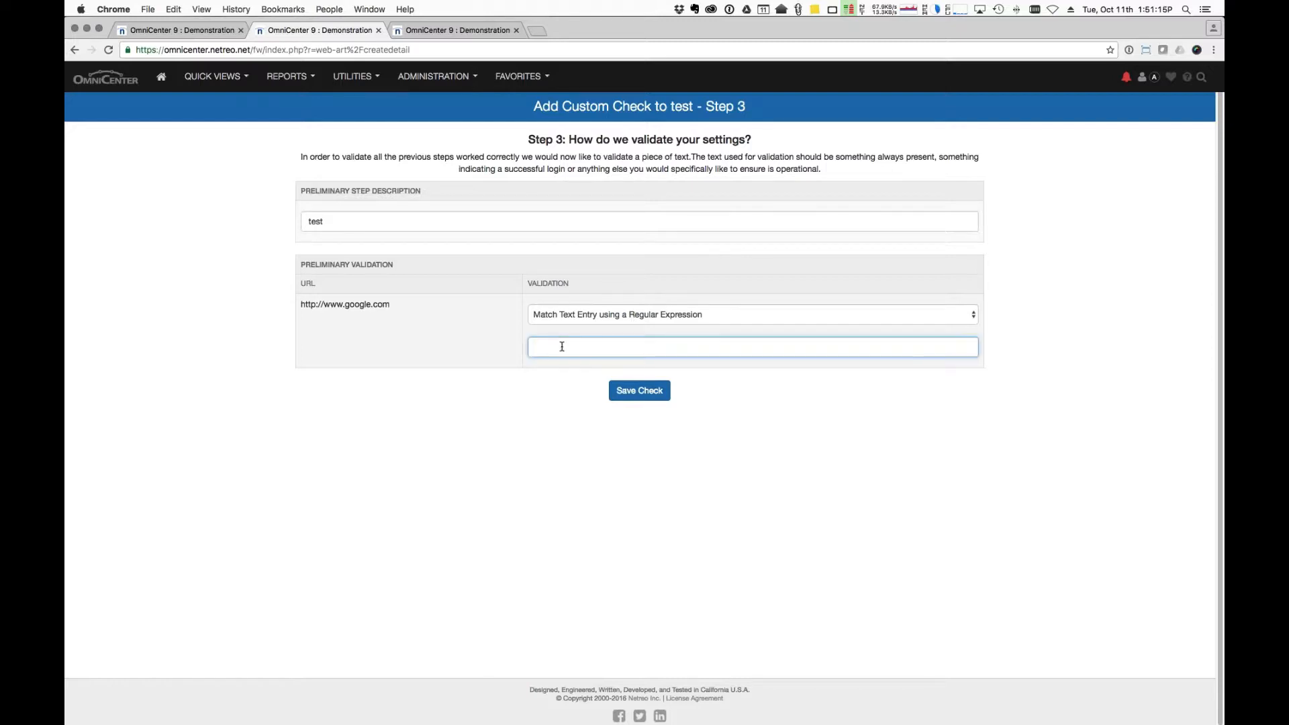
pyautogui.write('google')
pyautogui.click(643, 391)
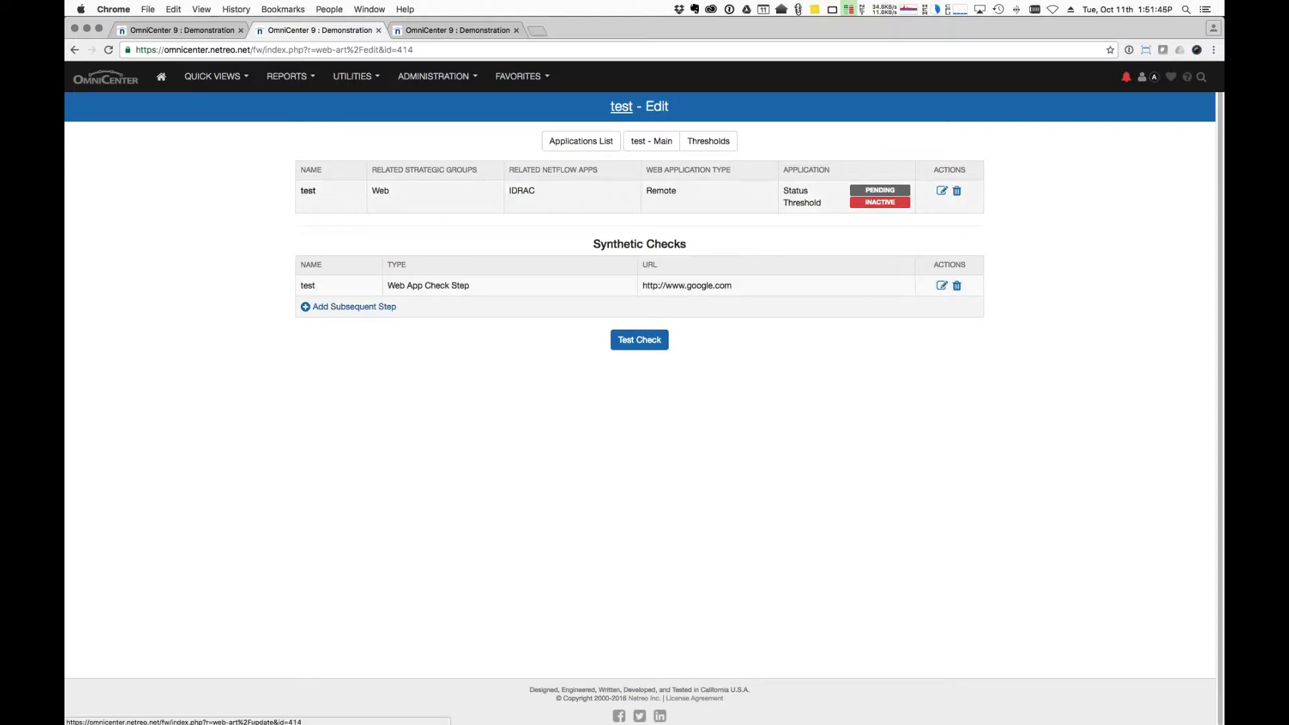
# Edit test's thresholds and set the Statistical Category to HTTP.
pyautogui.click(943, 191)
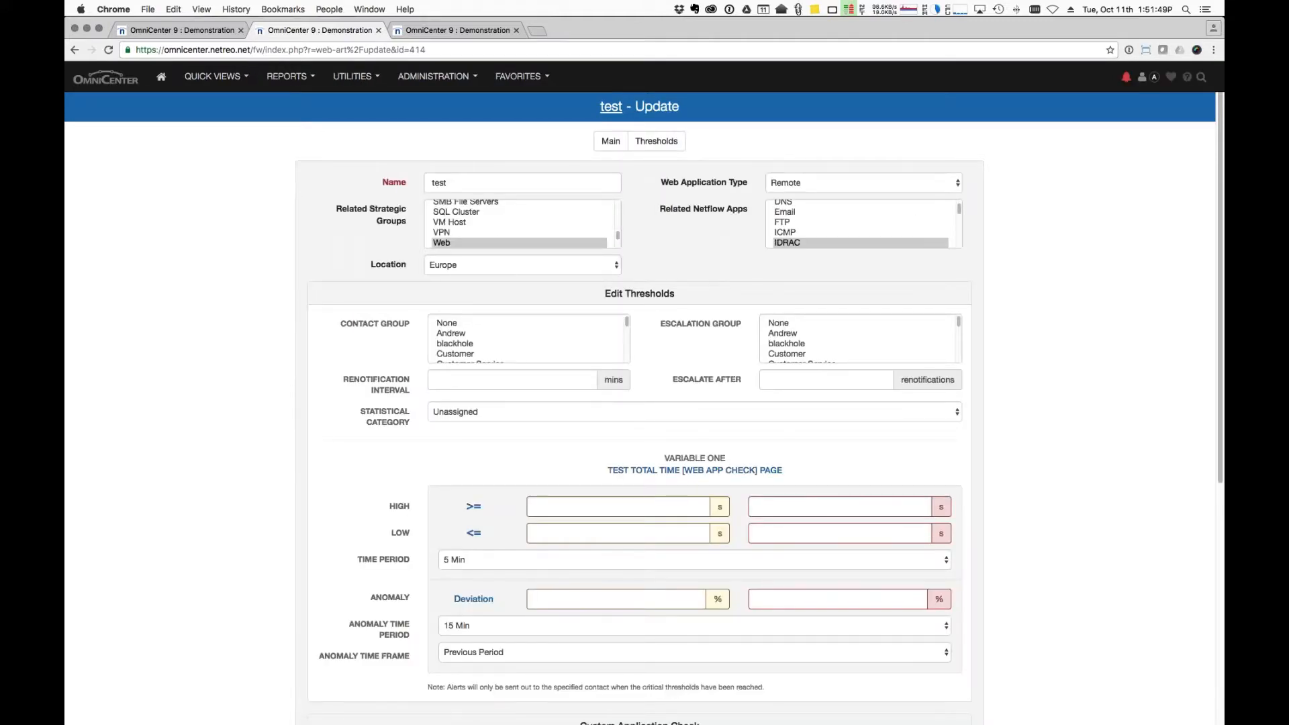
pyautogui.scroll(-3, 656, 210)
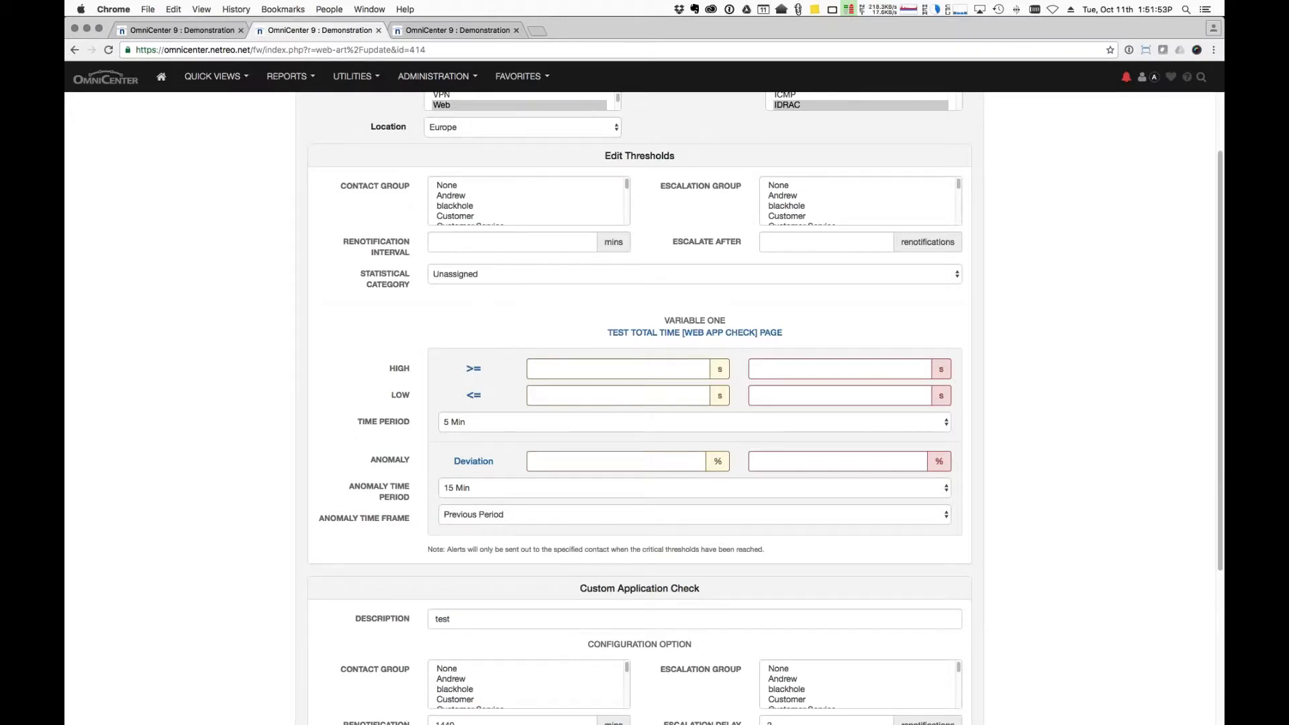
pyautogui.scroll(-2, 570, 390)
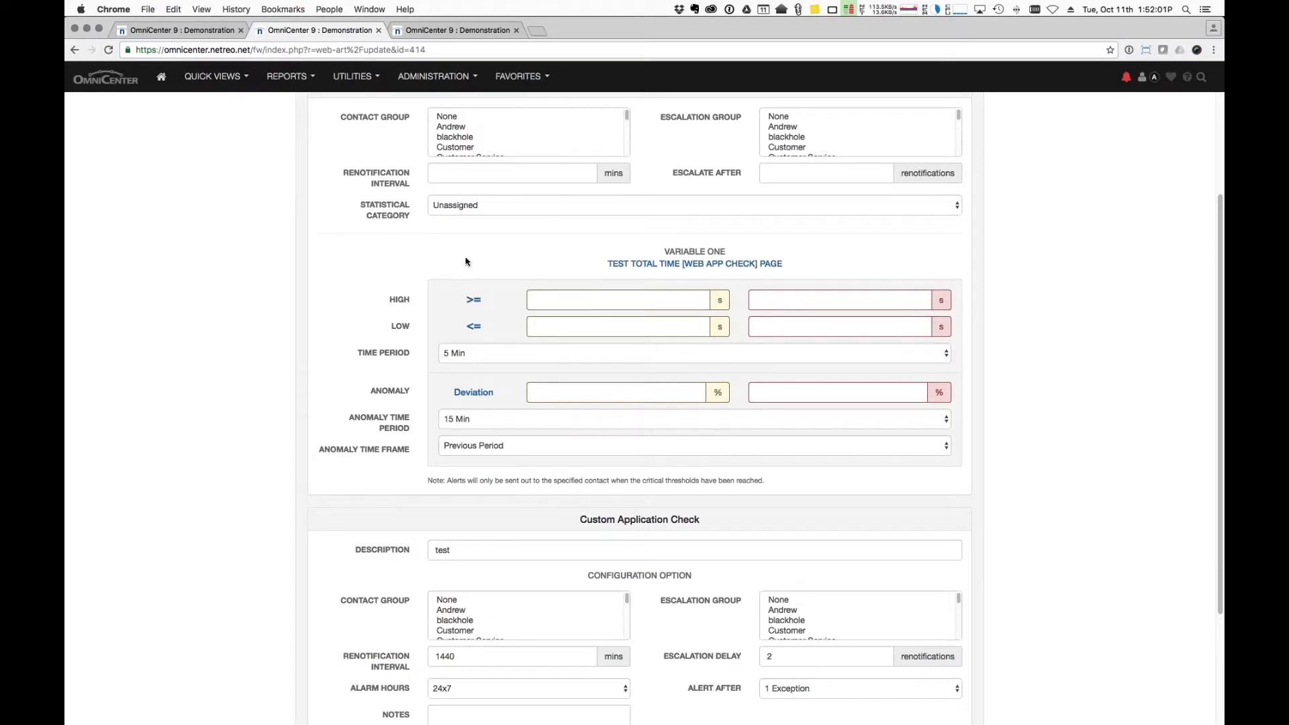
pyautogui.click(472, 205)
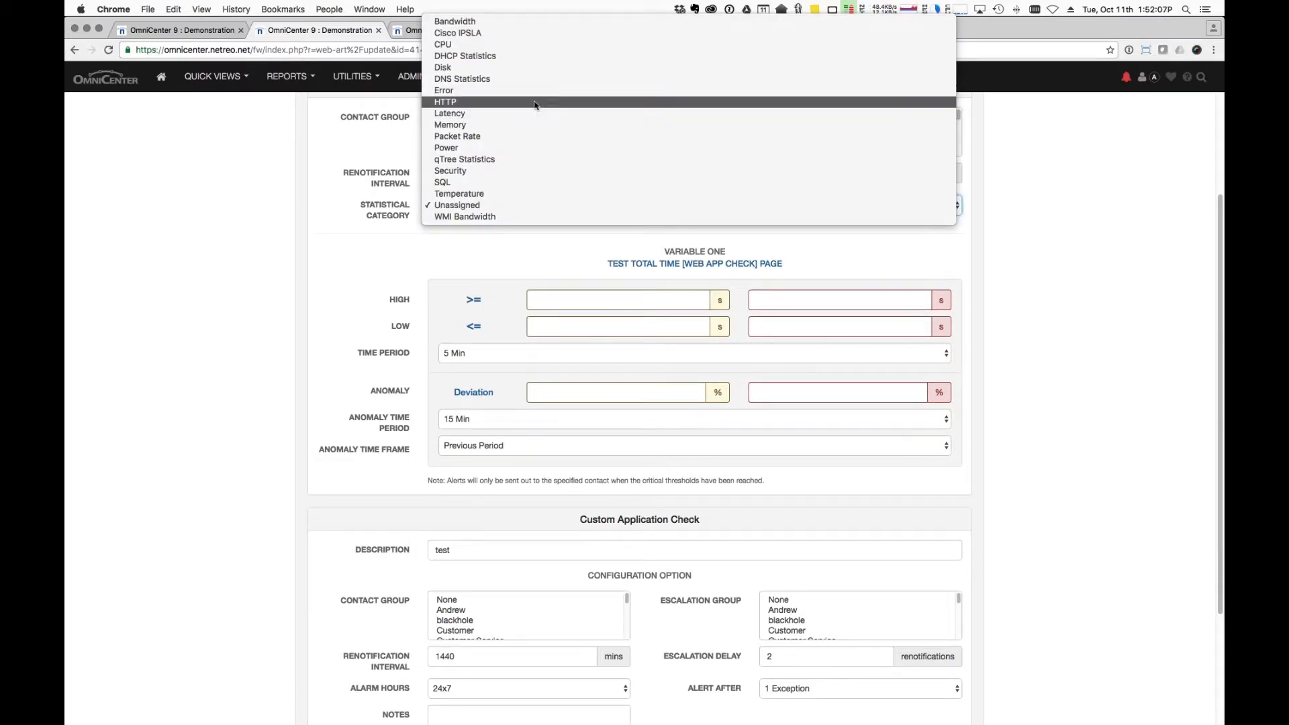
pyautogui.click(535, 103)
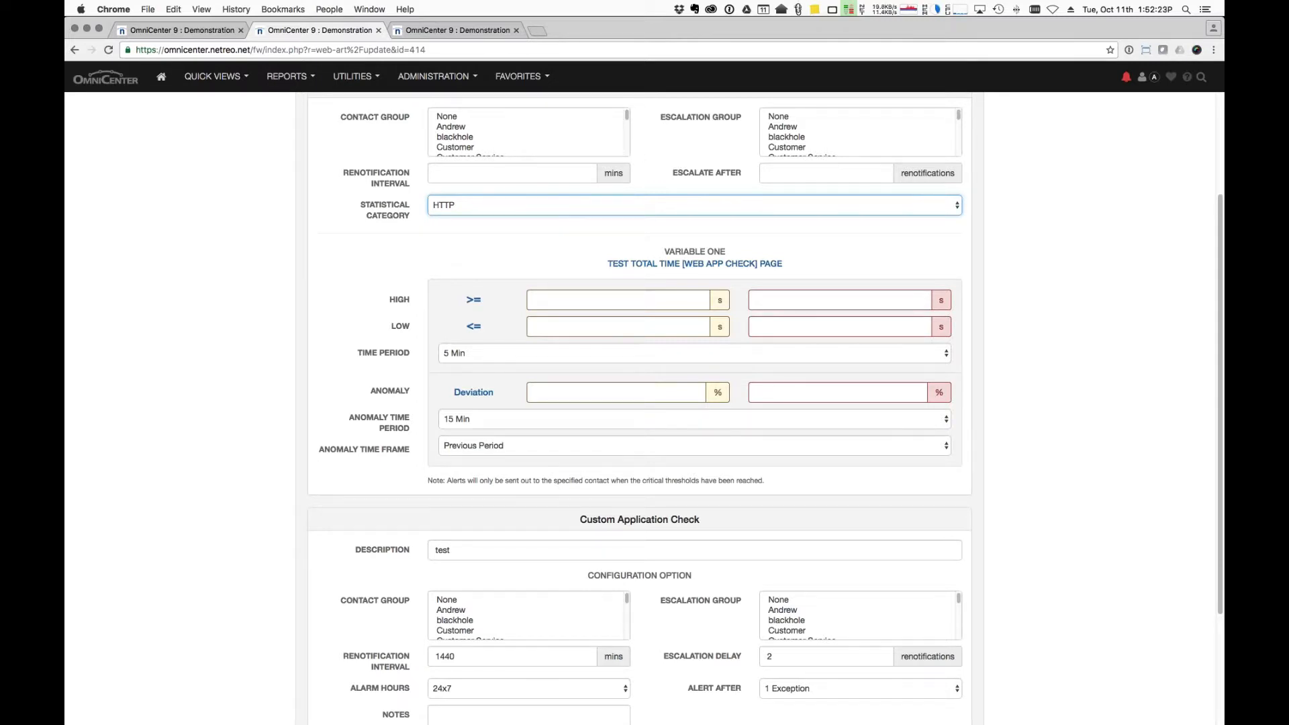
# Notify Customer Service, renotify every 60 minutes, and escalate to Executives after 2.
pyautogui.scroll(2, 638, 153)
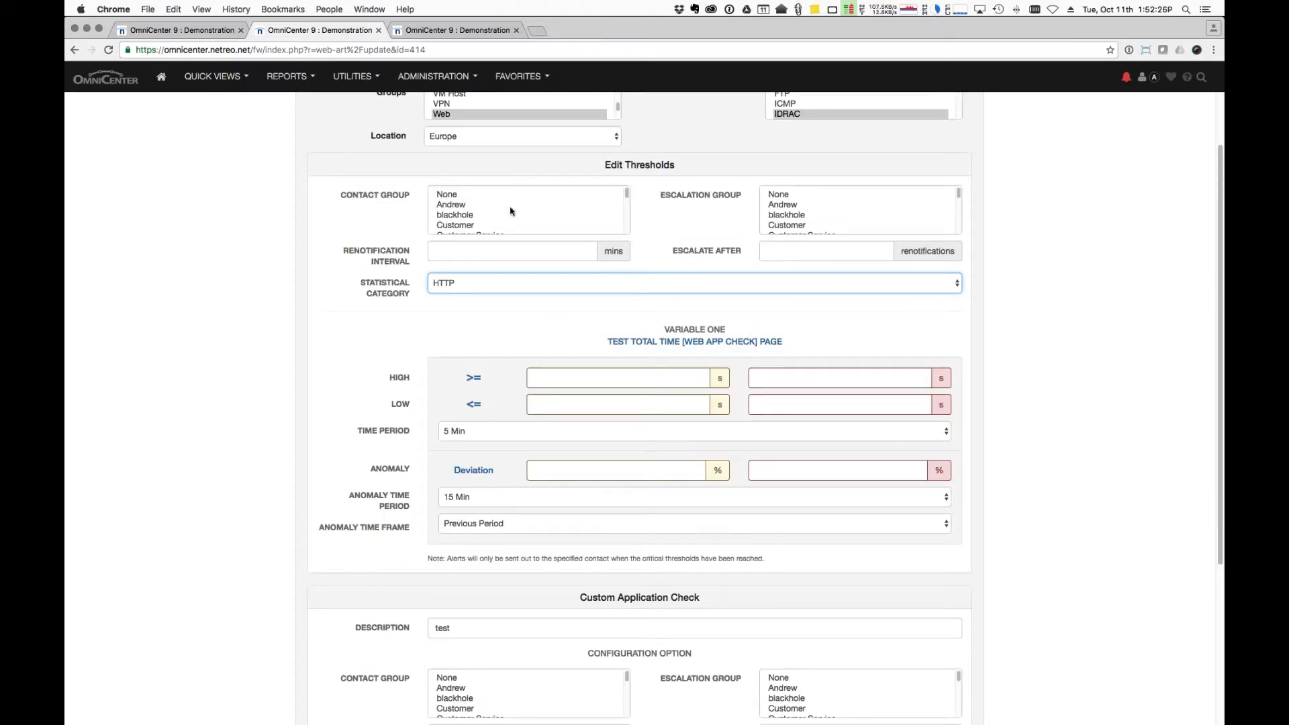
pyautogui.scroll(-2, 490, 210)
pyautogui.click(482, 212)
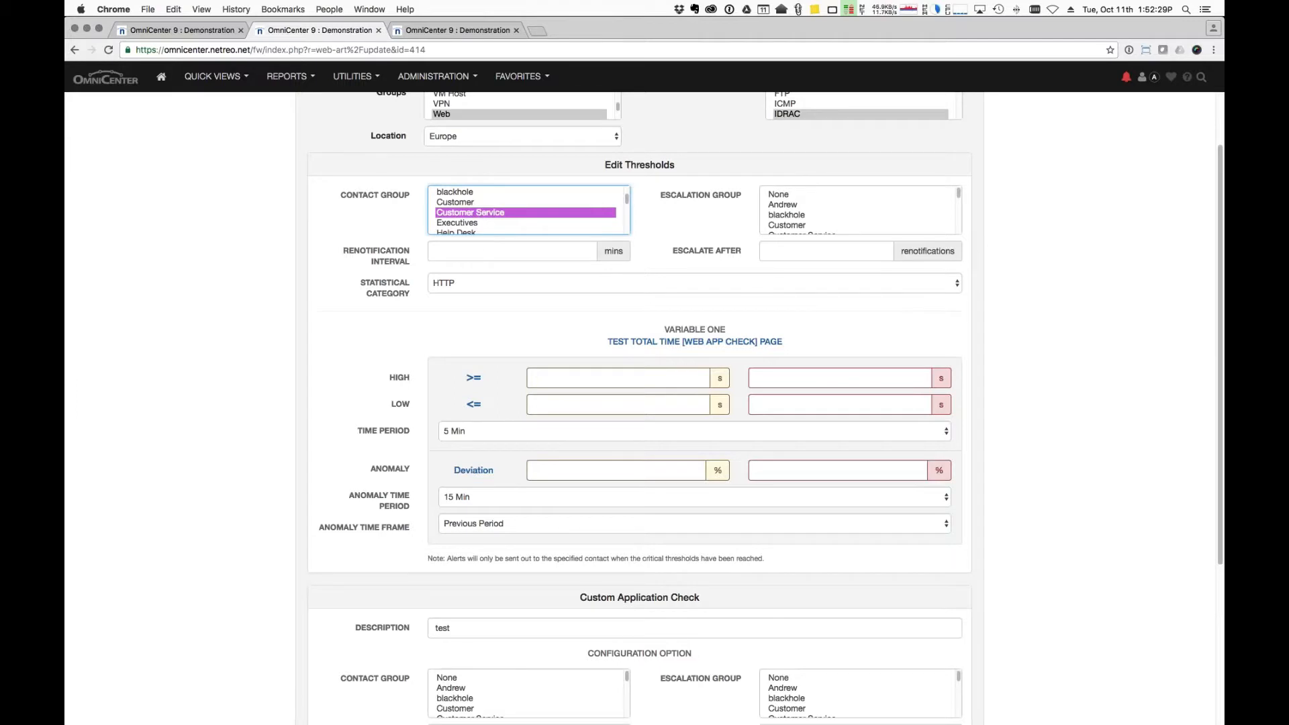
pyautogui.click(491, 247)
pyautogui.write('60')
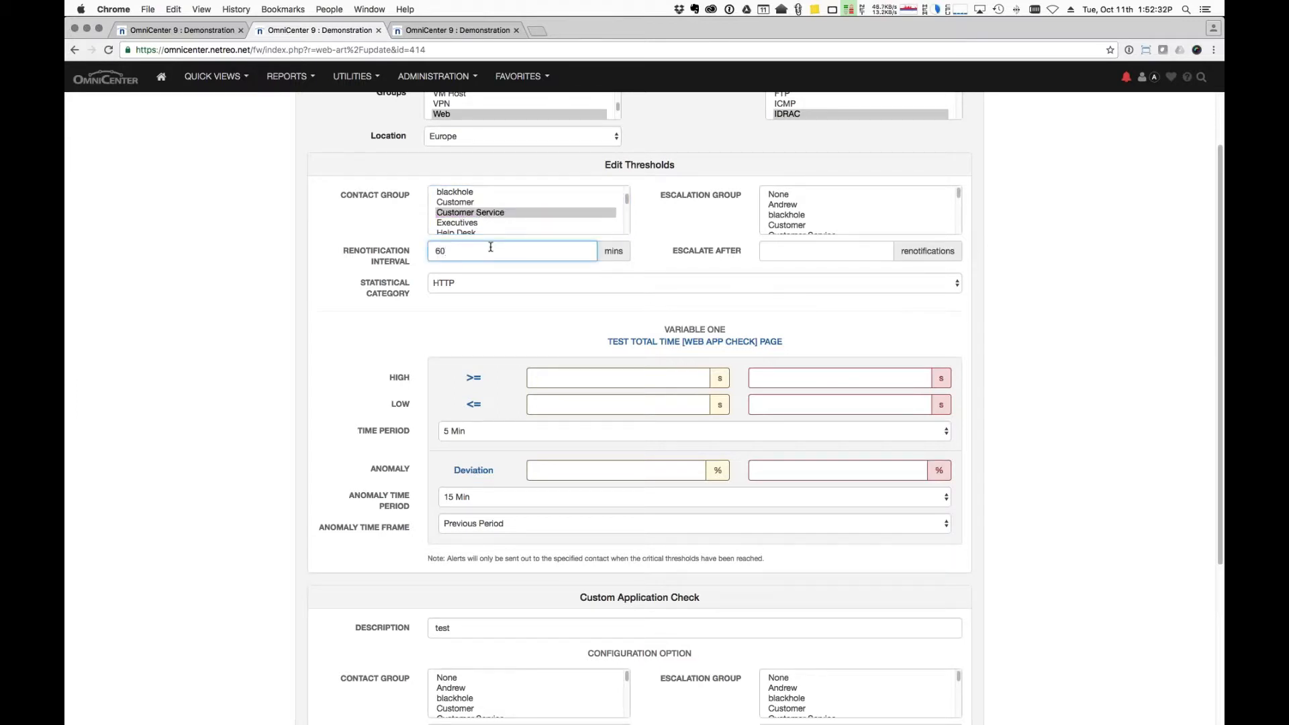
pyautogui.click(835, 247)
pyautogui.write('2')
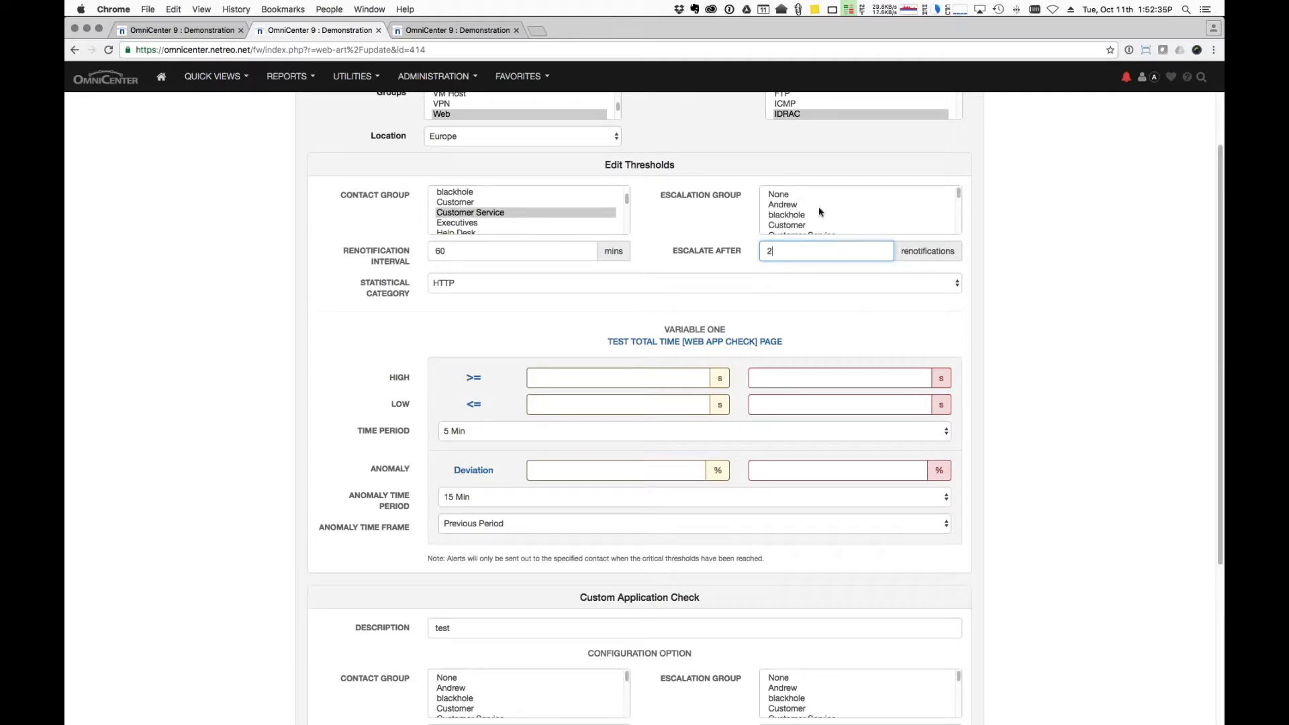
pyautogui.scroll(-4, 819, 212)
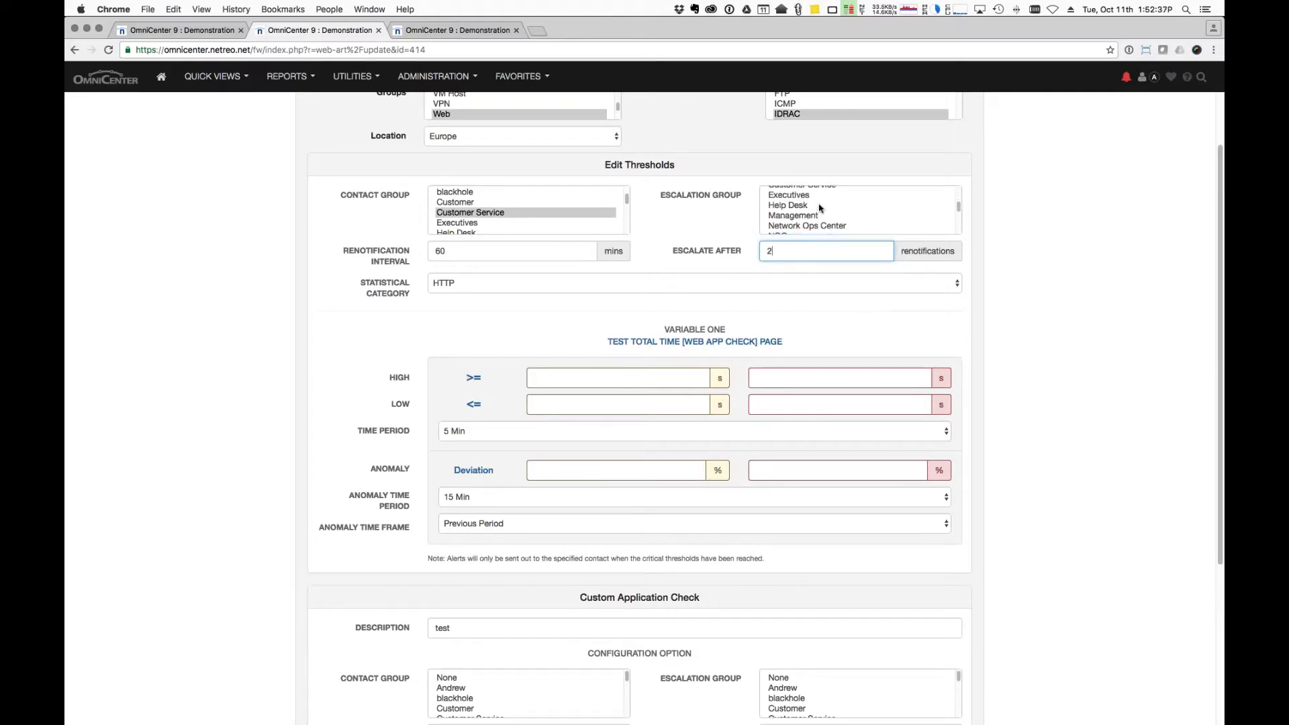
pyautogui.click(819, 195)
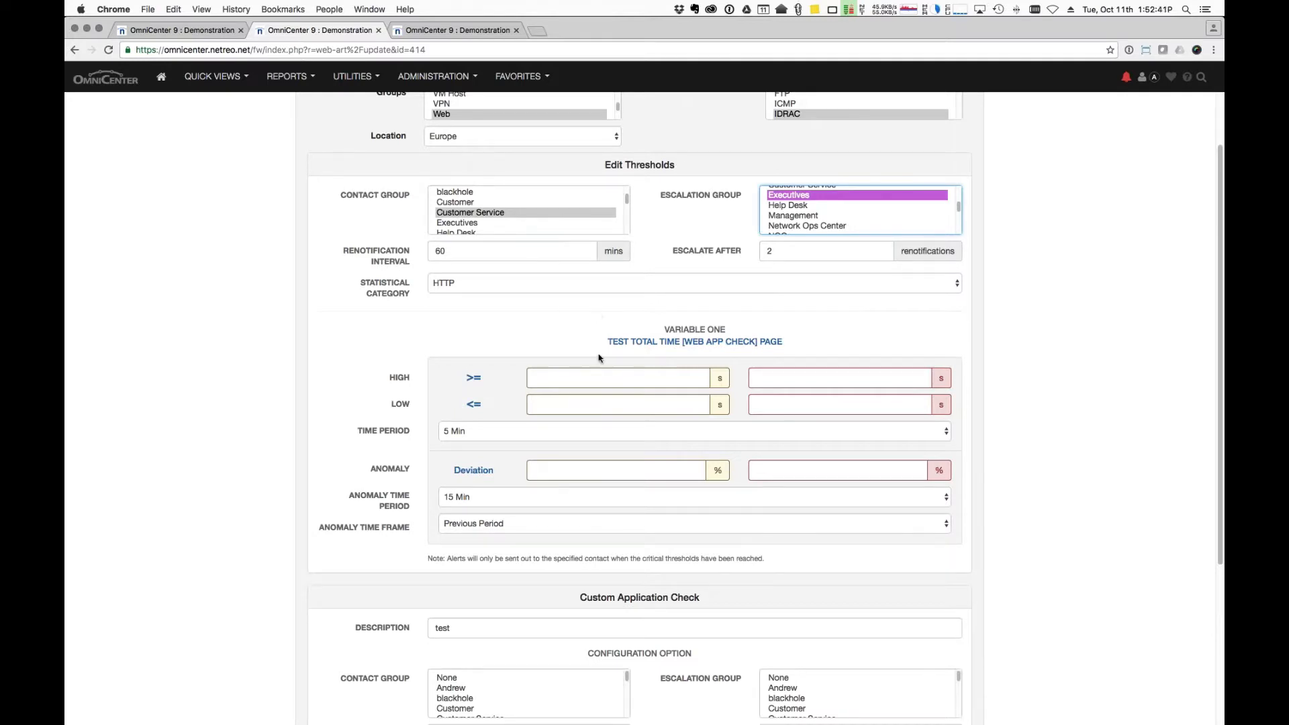
# Set the HIGH warning threshold to 1 and critical threshold to 3.
pyautogui.click(599, 377)
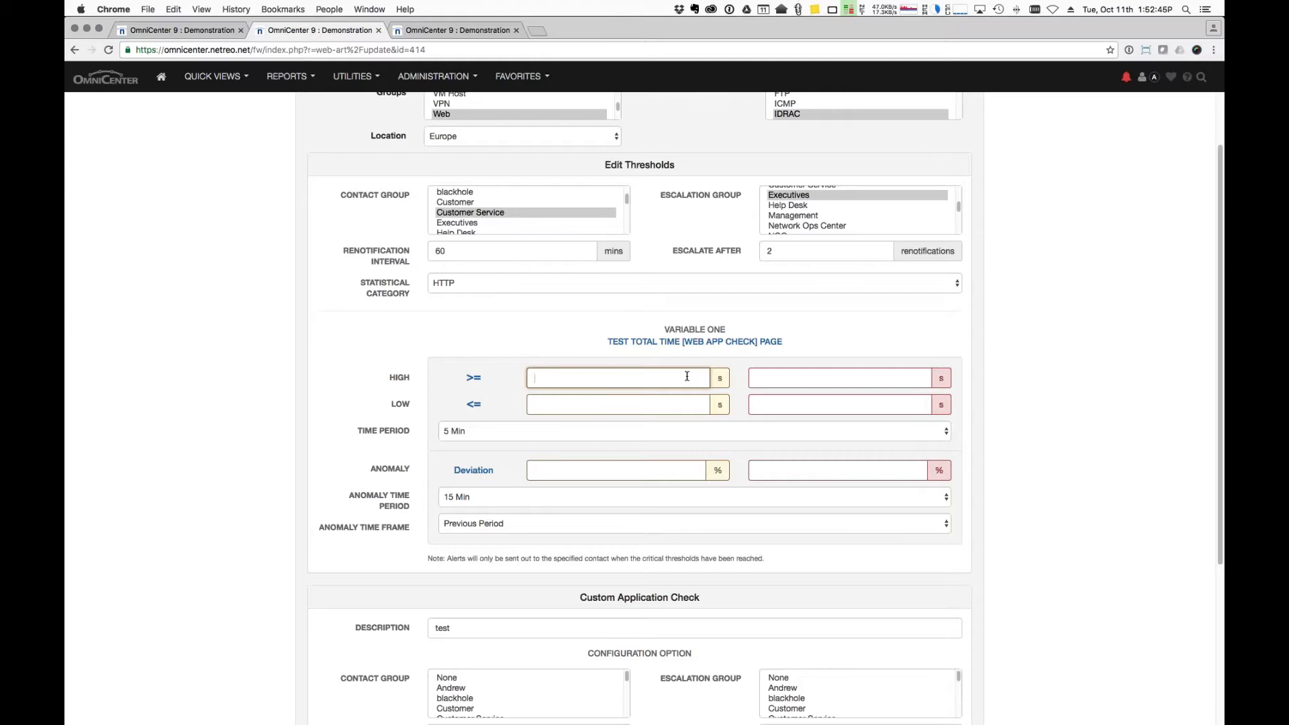
pyautogui.write('1')
pyautogui.press('Tab')
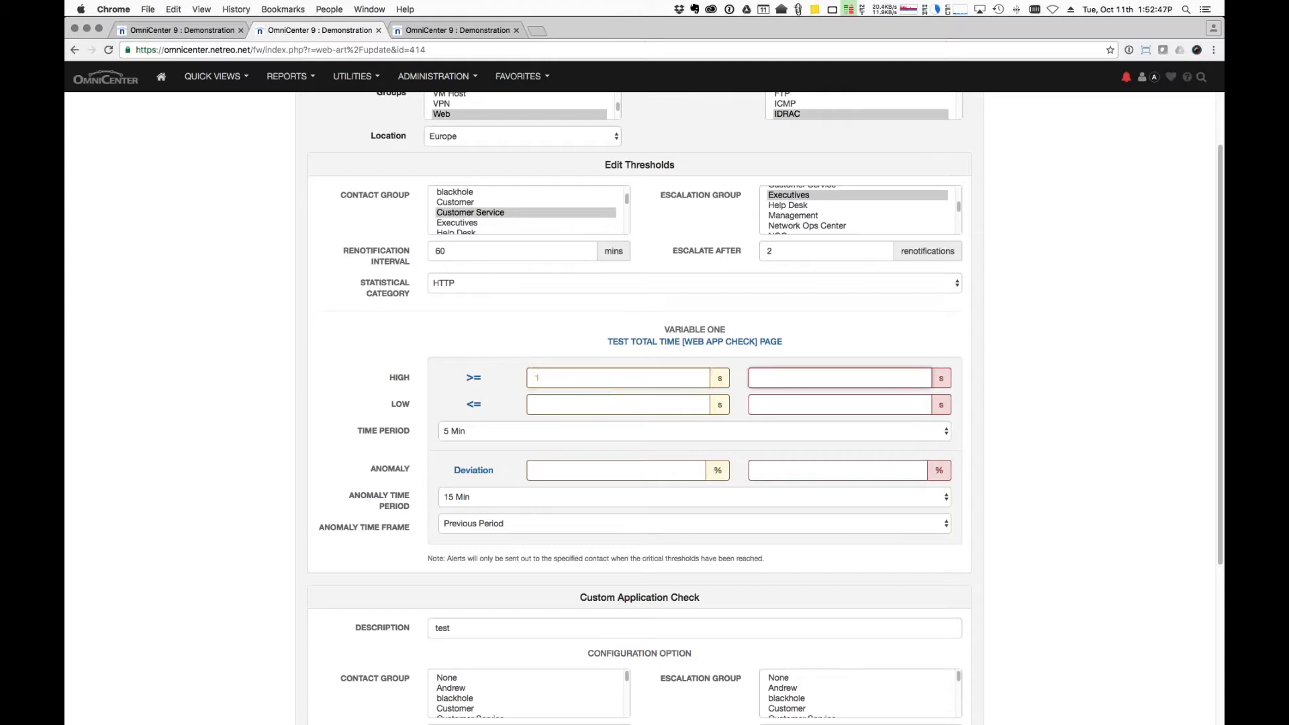
pyautogui.write('3')
pyautogui.click(1095, 505)
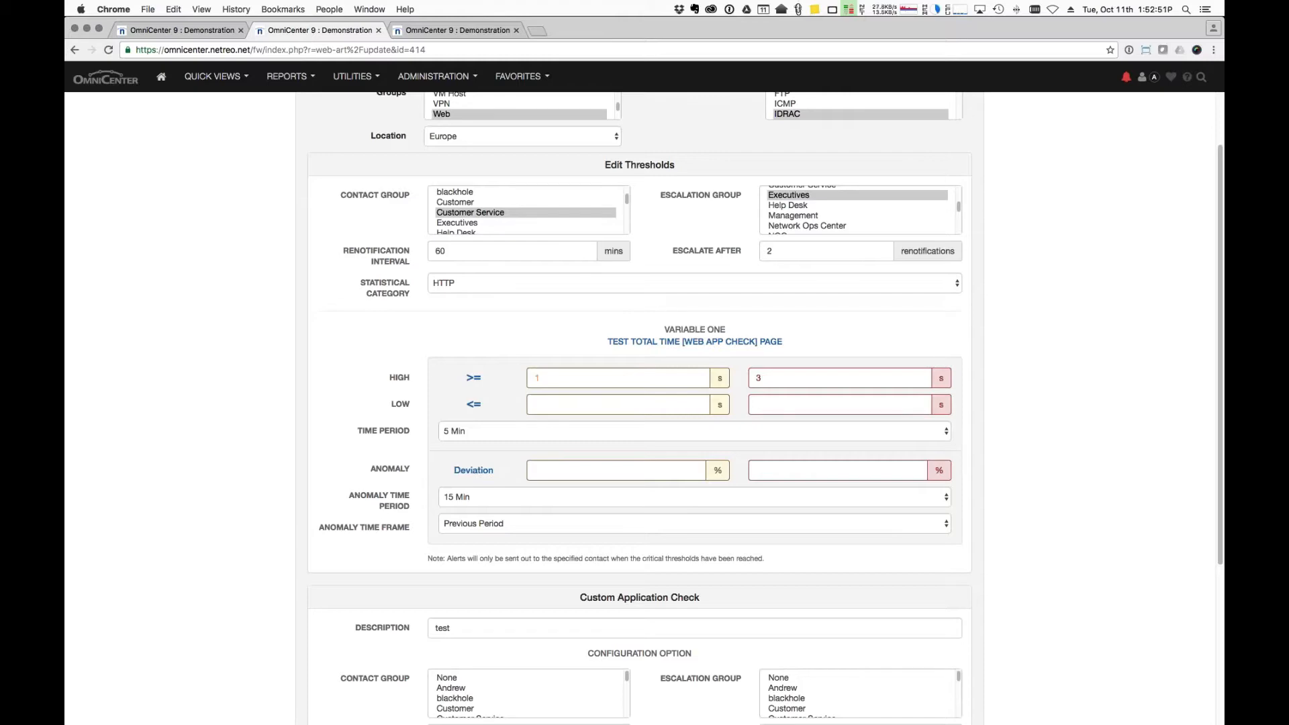
# Give the Custom Application Check Customer Service contacts and alert after 2 exceptions, then update.
pyautogui.scroll(-3, 455, 500)
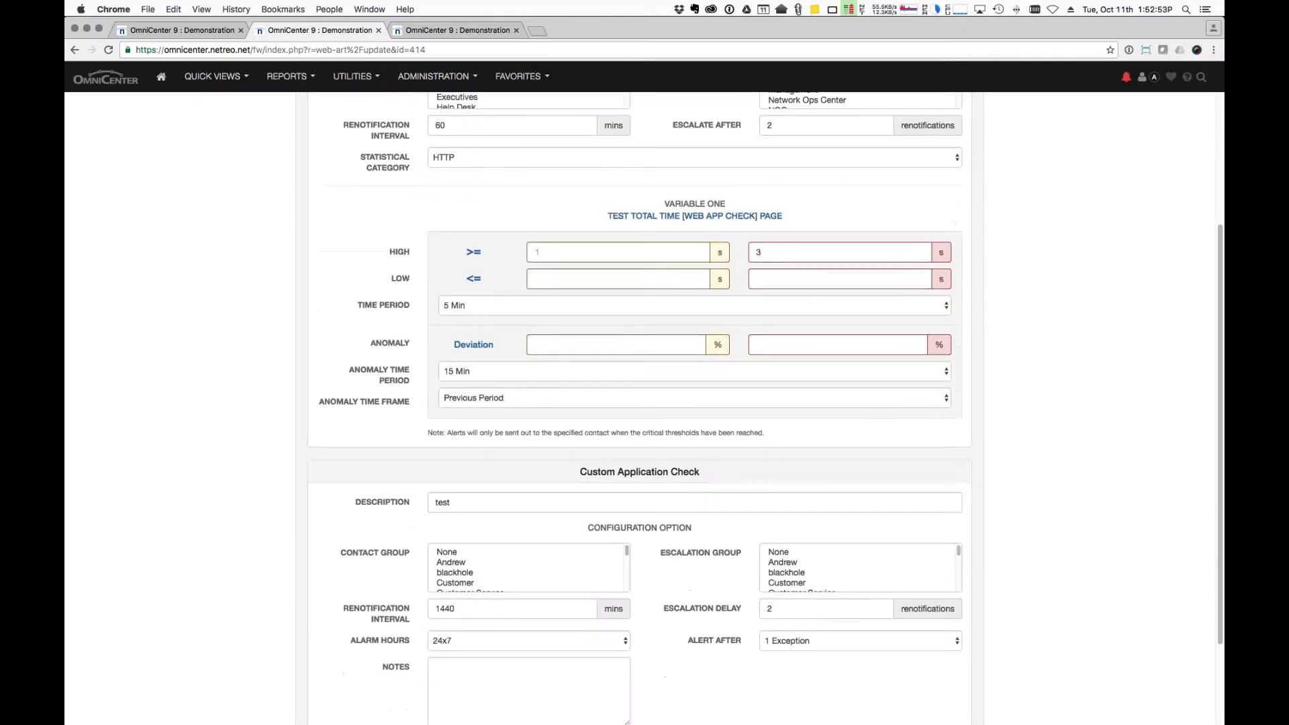
pyautogui.scroll(-5, 528, 568)
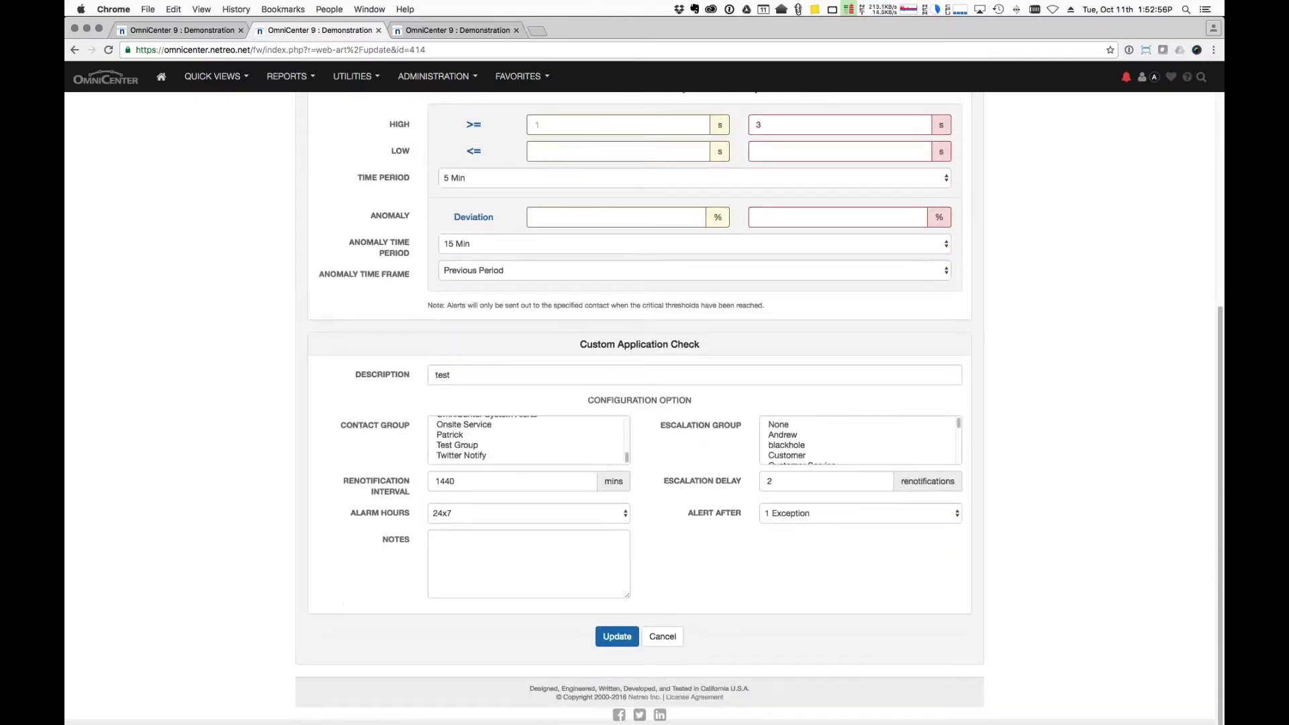
pyautogui.scroll(3, 528, 440)
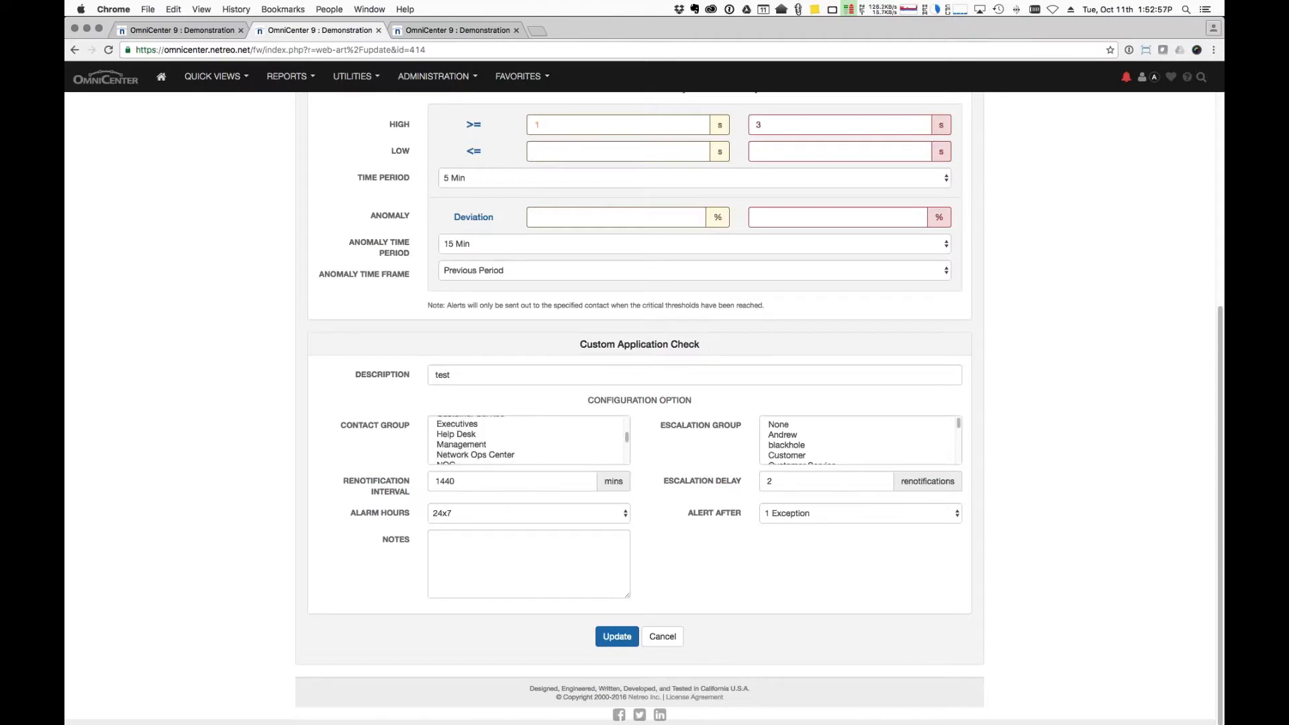
pyautogui.scroll(2, 512, 441)
pyautogui.click(511, 442)
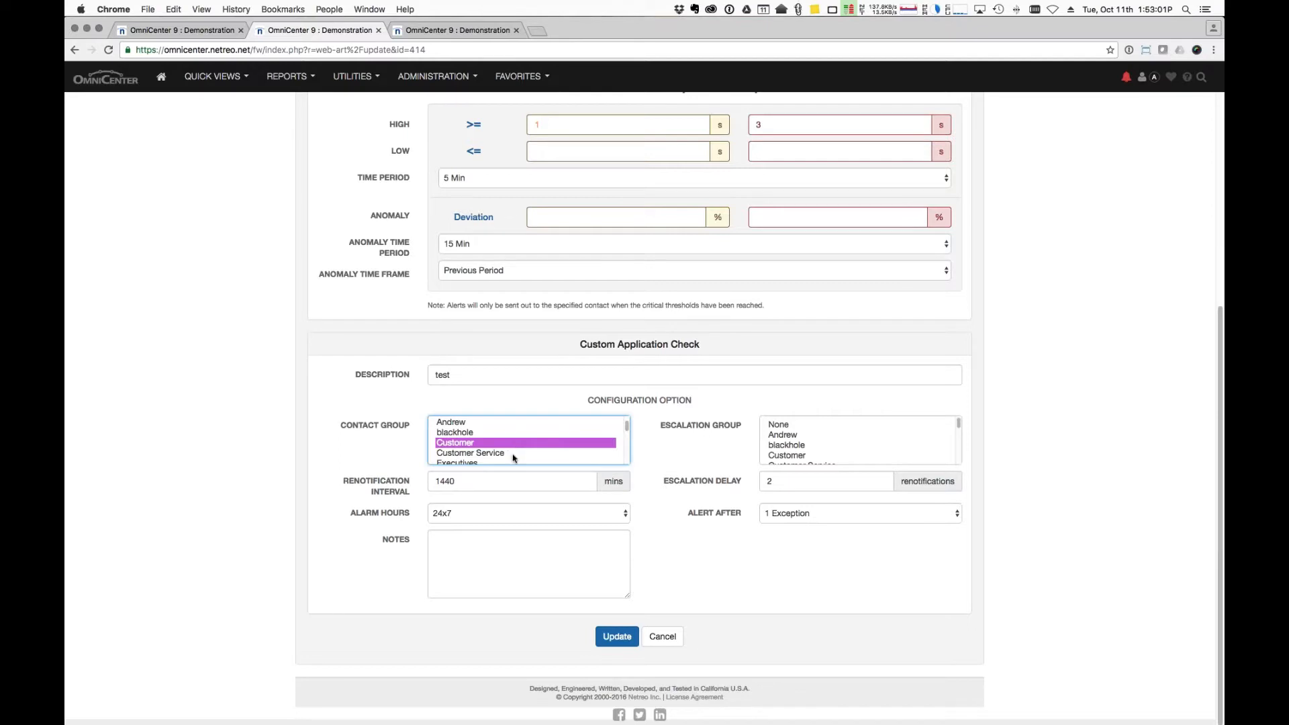
pyautogui.click(515, 454)
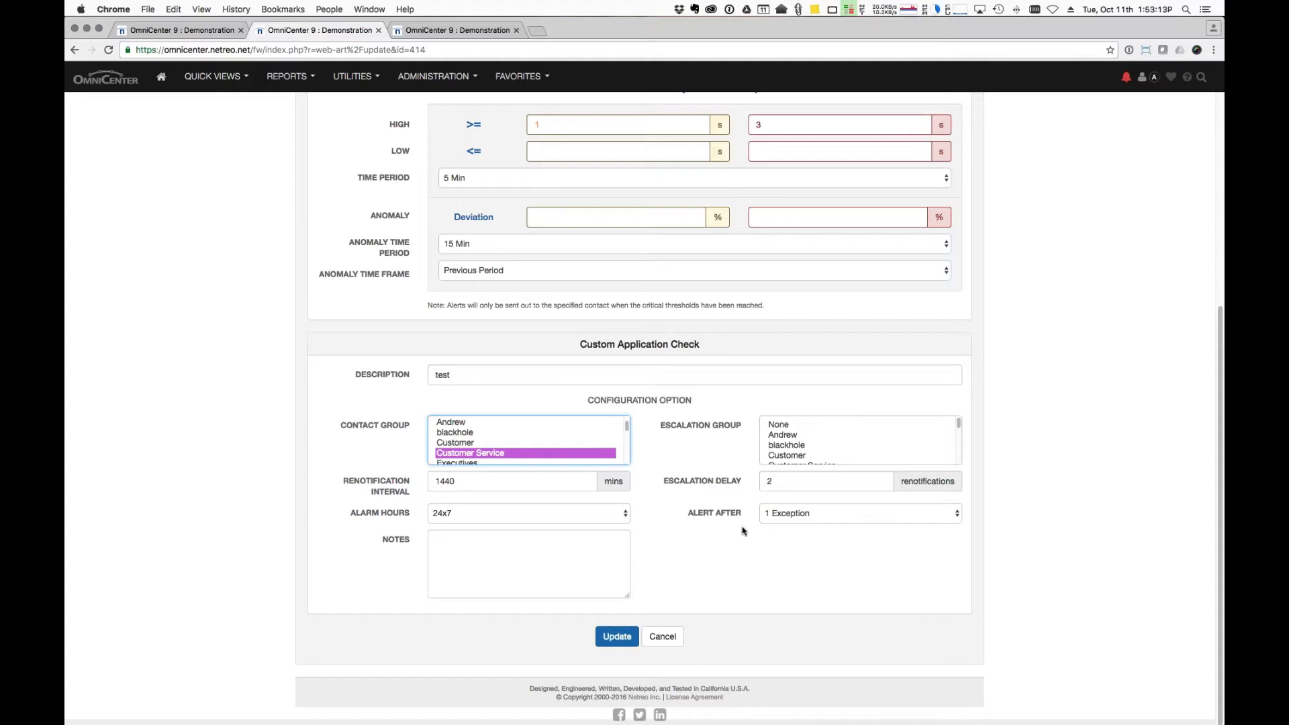
pyautogui.click(813, 515)
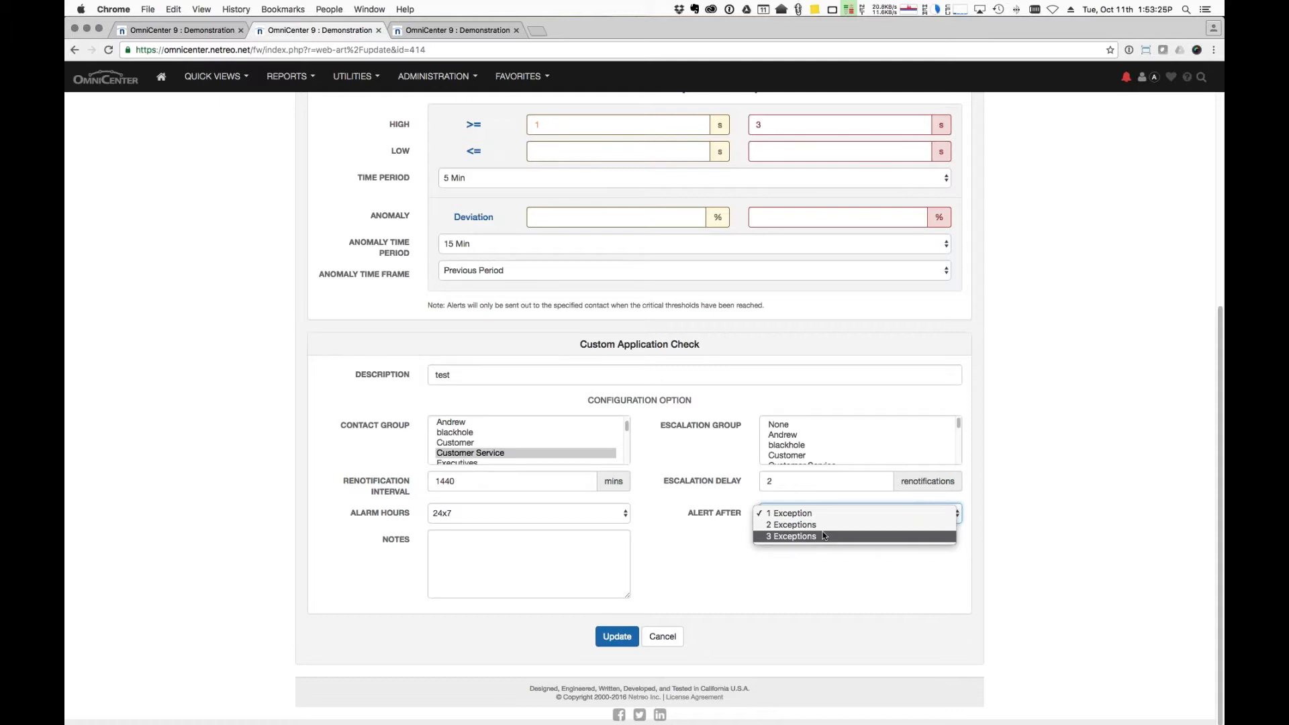
pyautogui.click(834, 527)
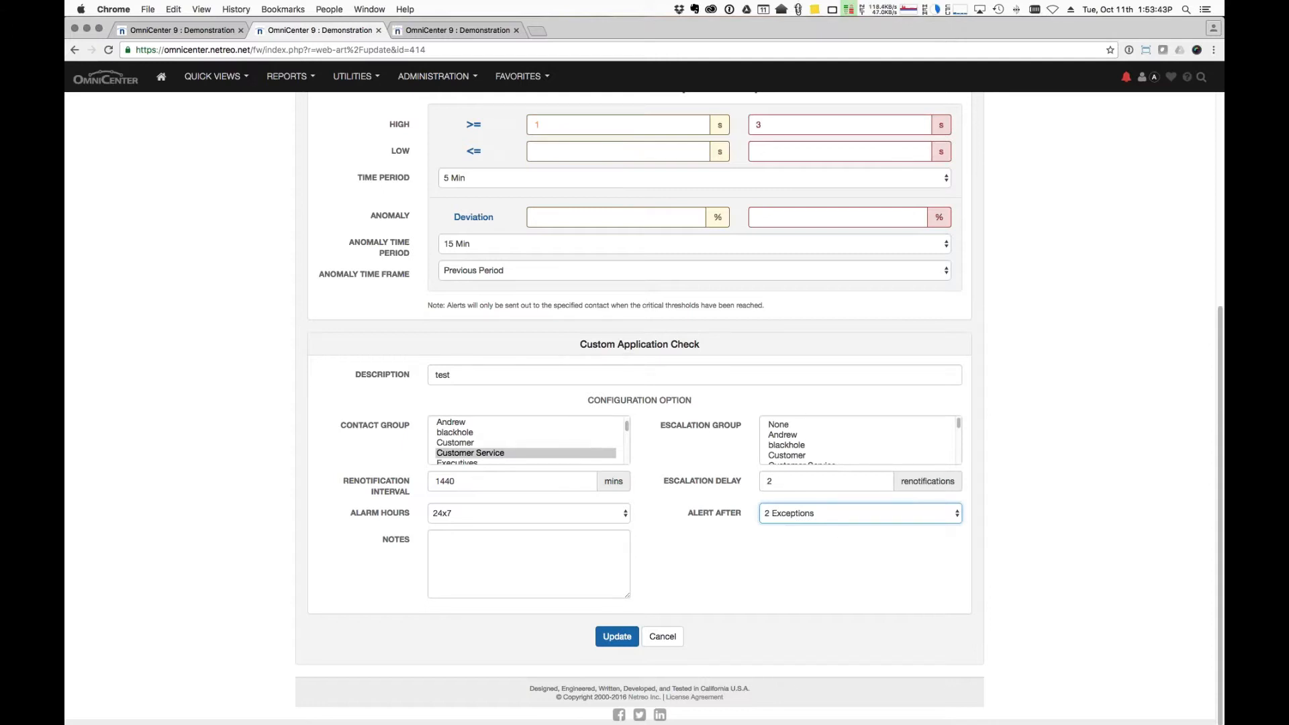
pyautogui.click(618, 637)
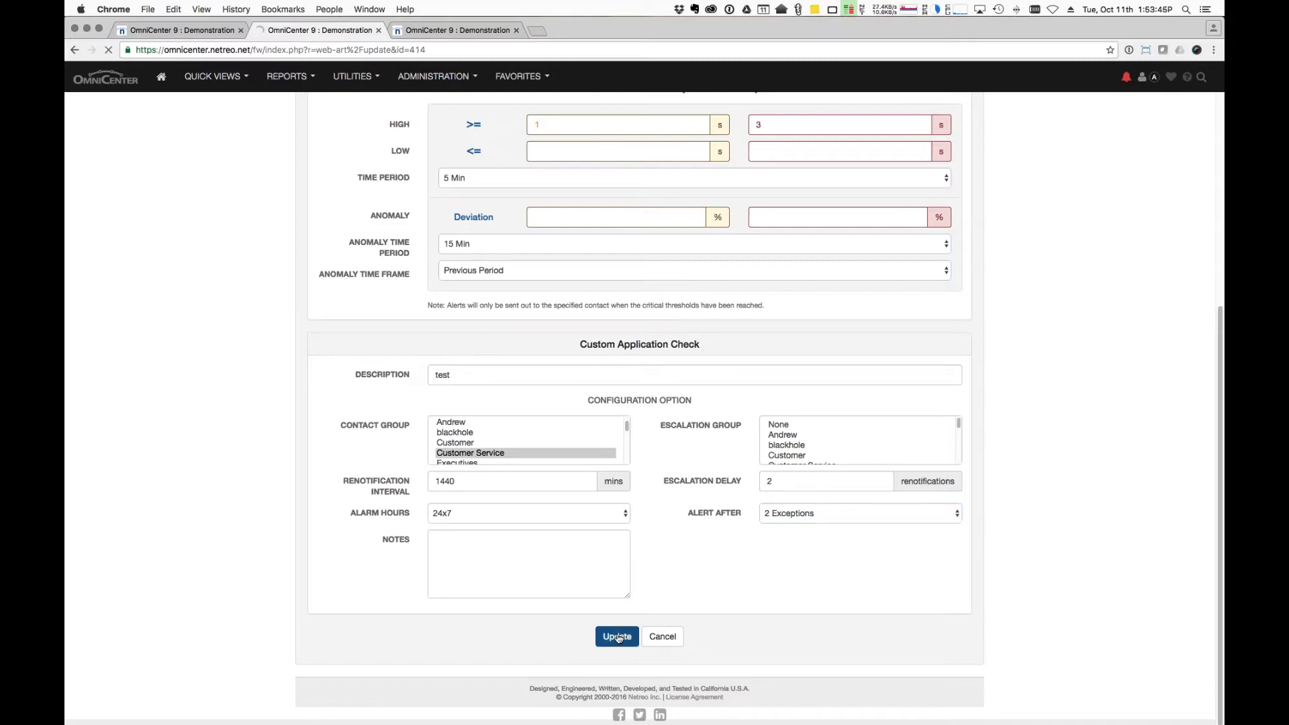
# Return to the test Main page and run a test of the synthetic check.
pyautogui.click(618, 274)
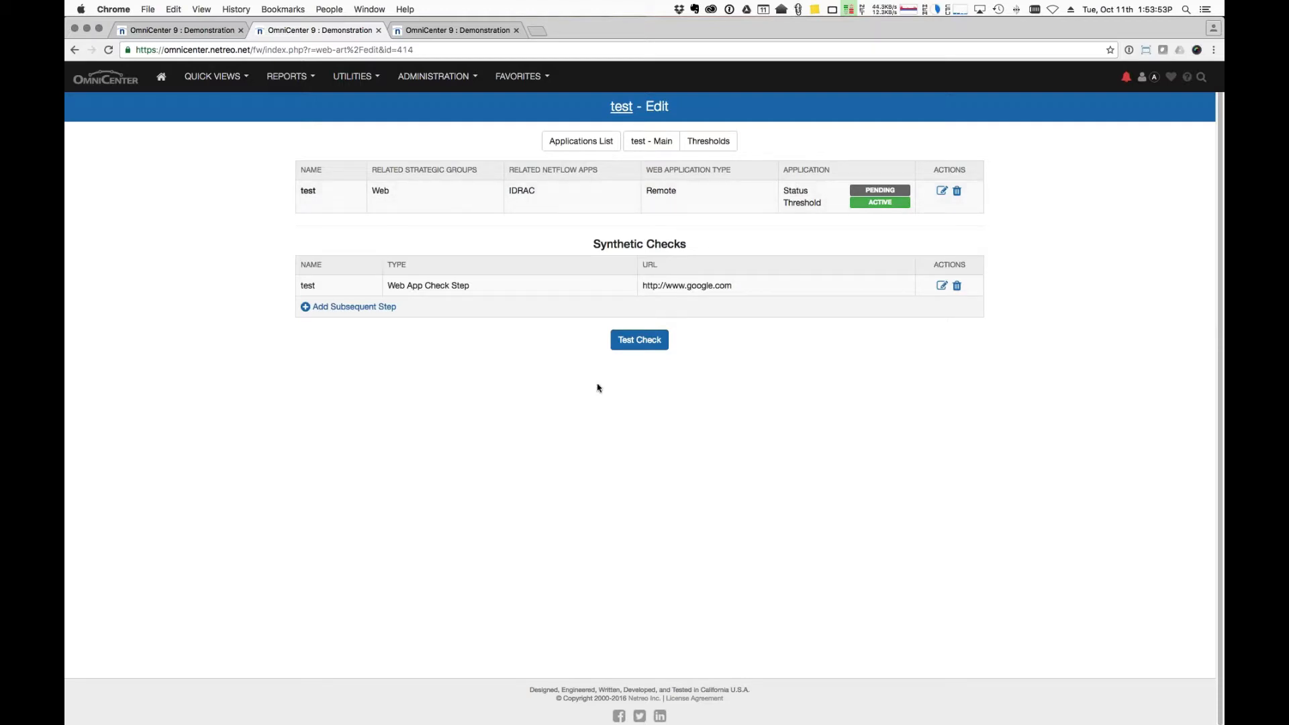
pyautogui.click(641, 347)
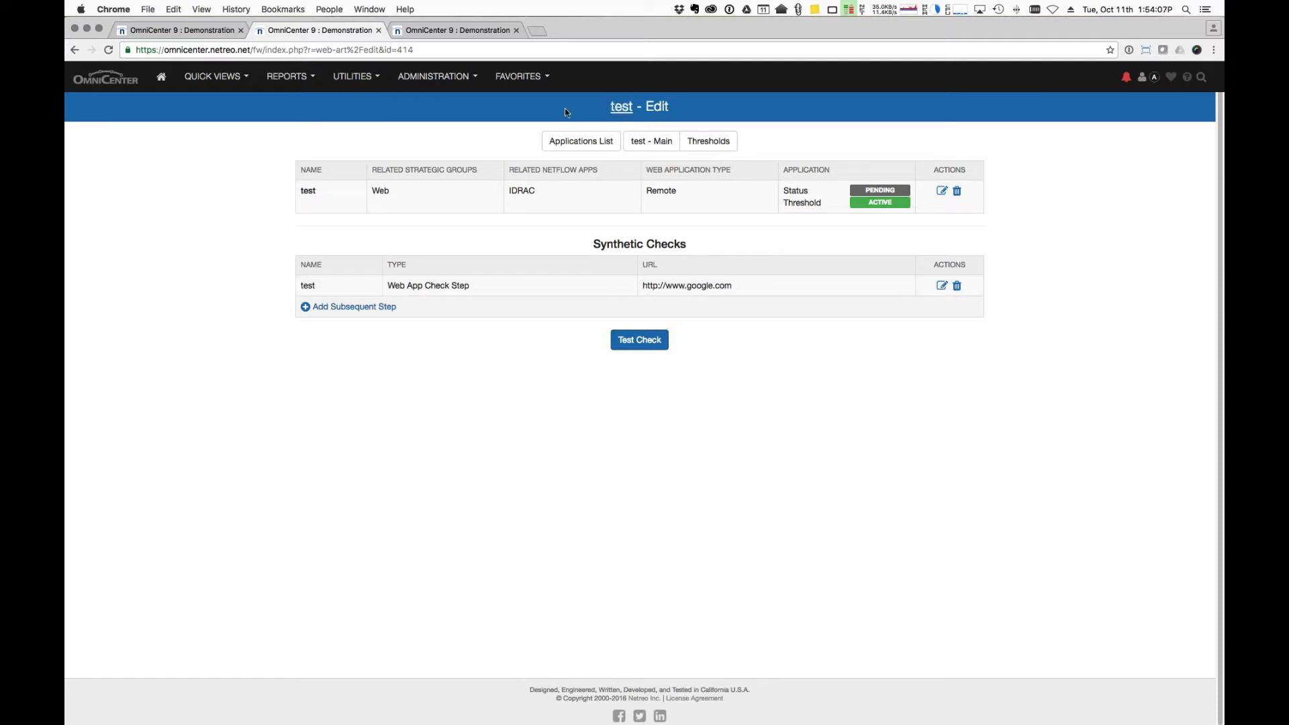
# Go to the summary dashboard and check 'test' is listed under Remote Cloud and Web applications.
pyautogui.click(161, 78)
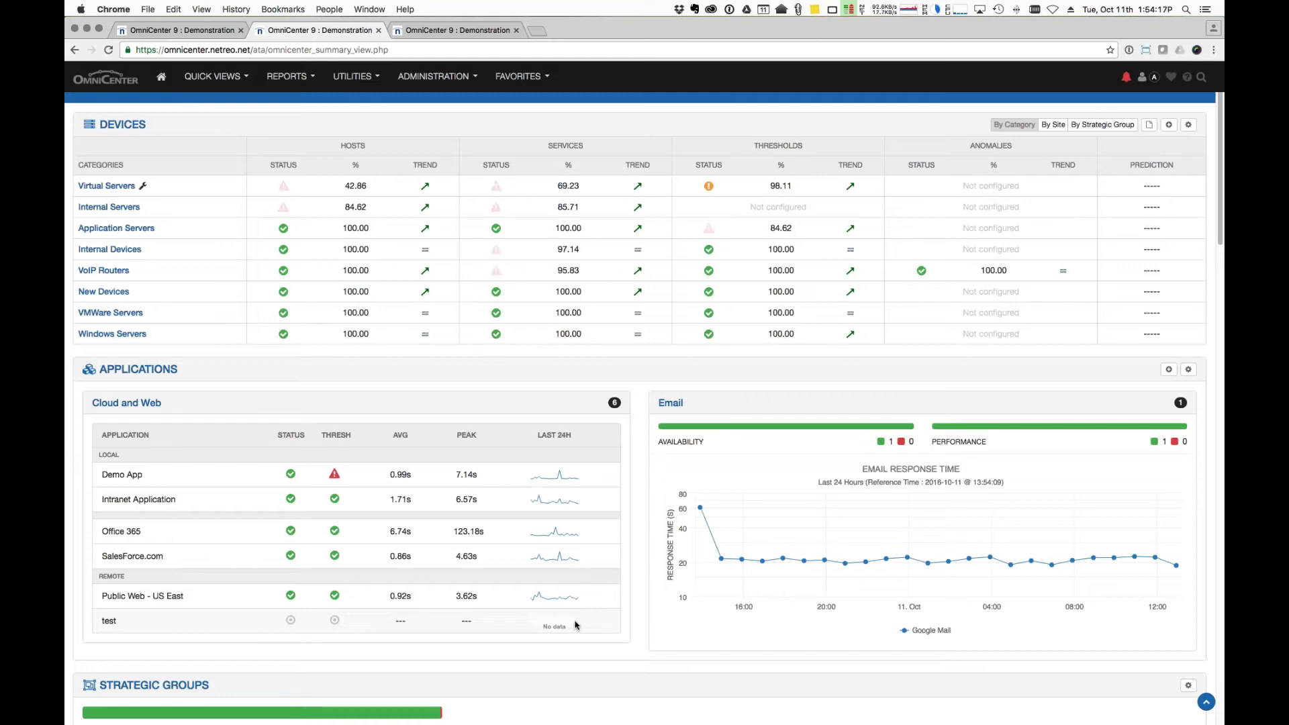
pyautogui.scroll(-3, 576, 626)
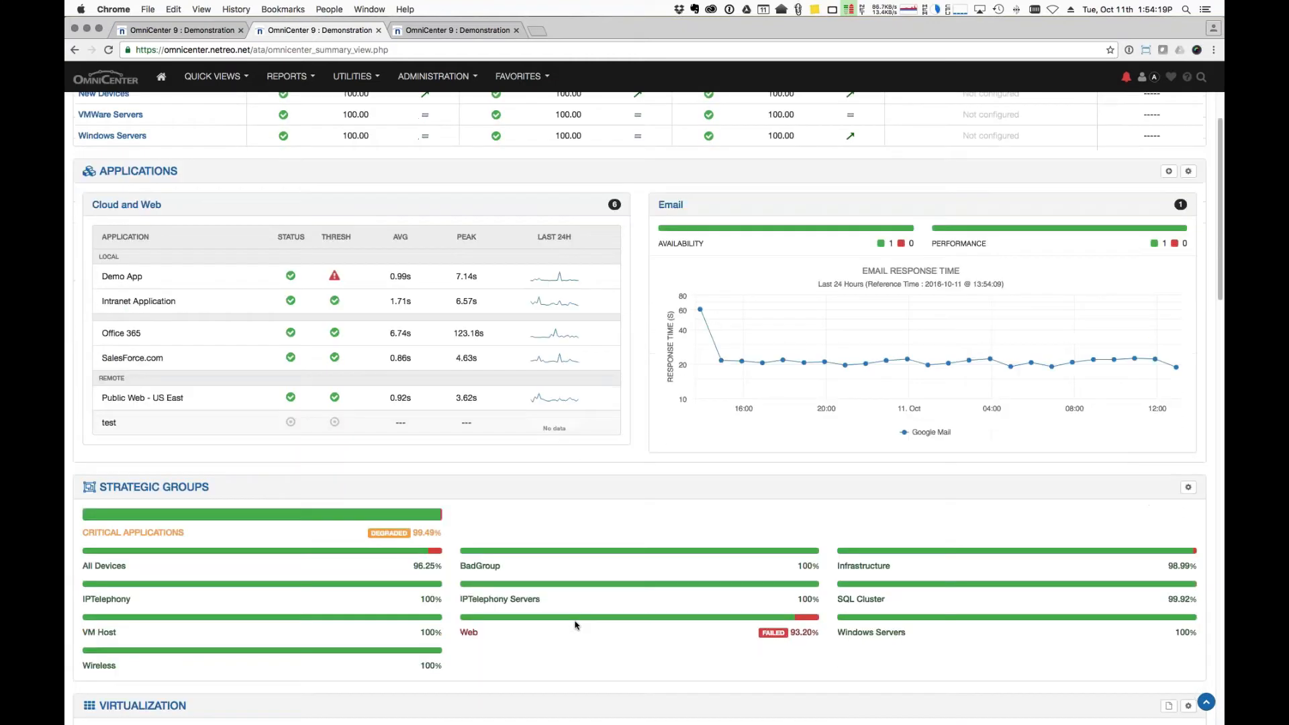
pyautogui.scroll(-1, 576, 625)
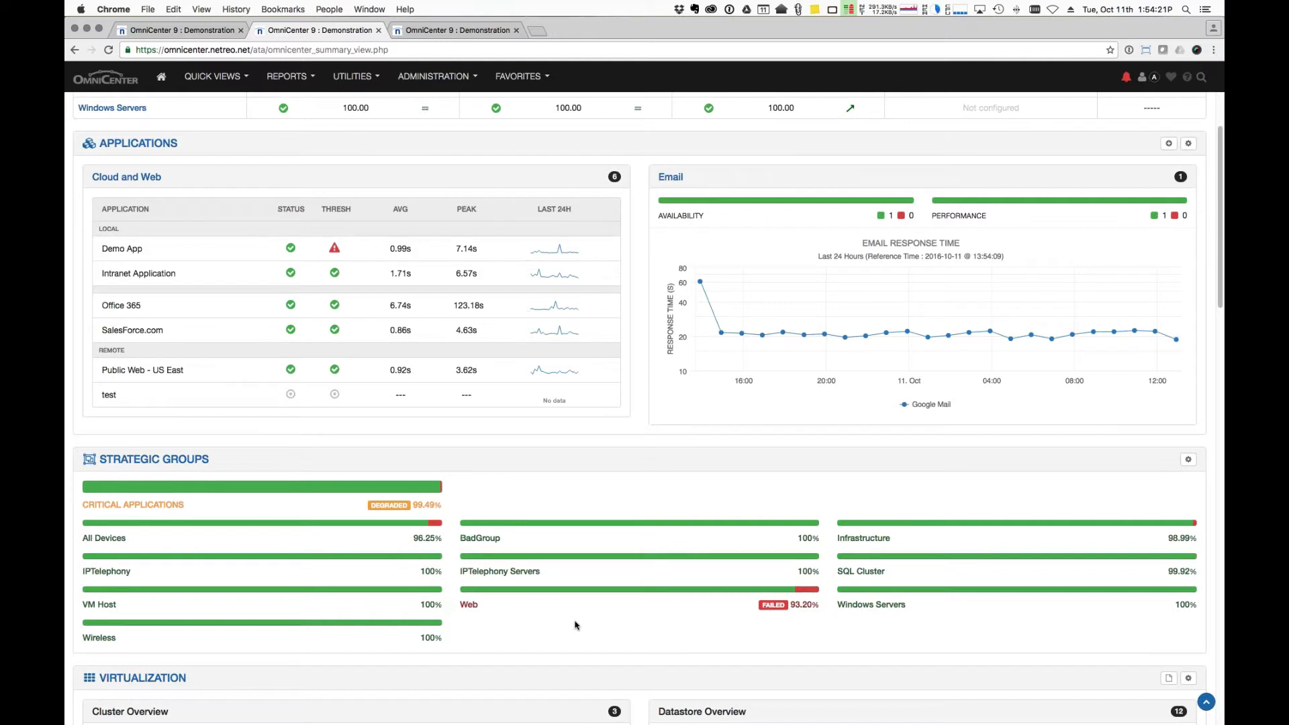
pyautogui.scroll(-1, 576, 625)
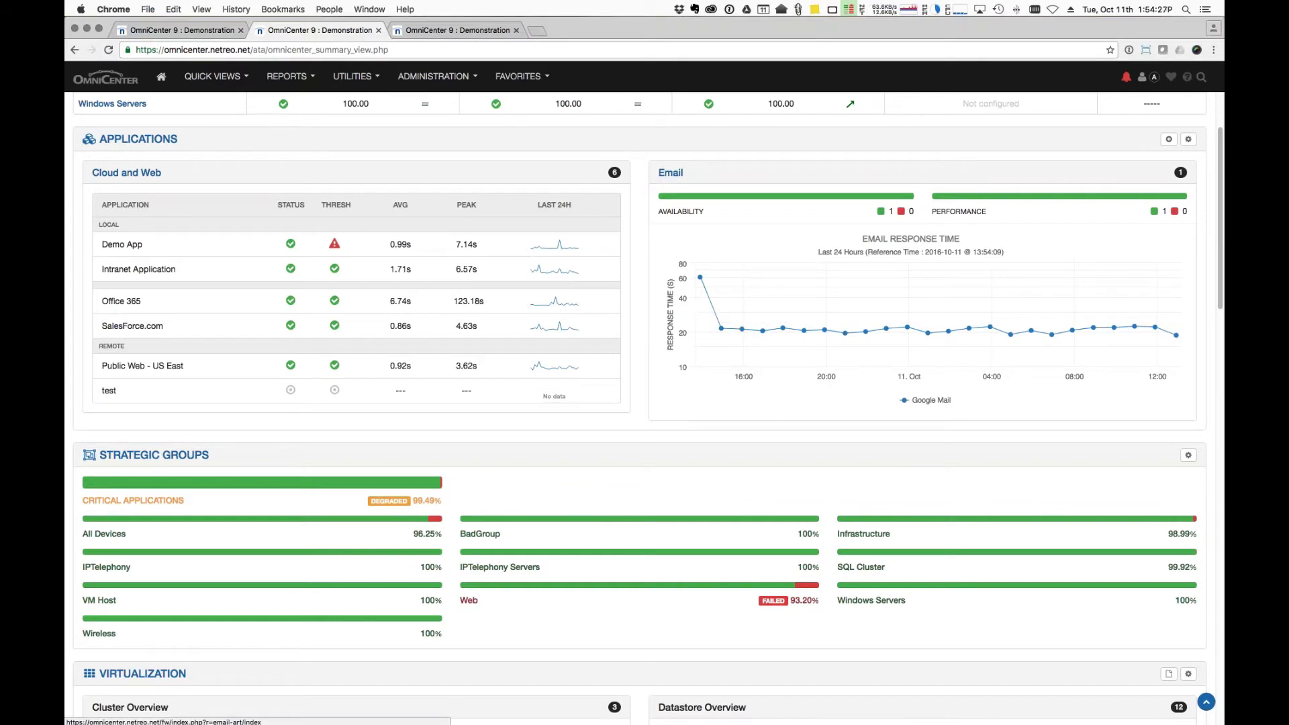
# Open the Mail application's performance page and edit it to see its Google Mail synthetic check.
pyautogui.click(663, 174)
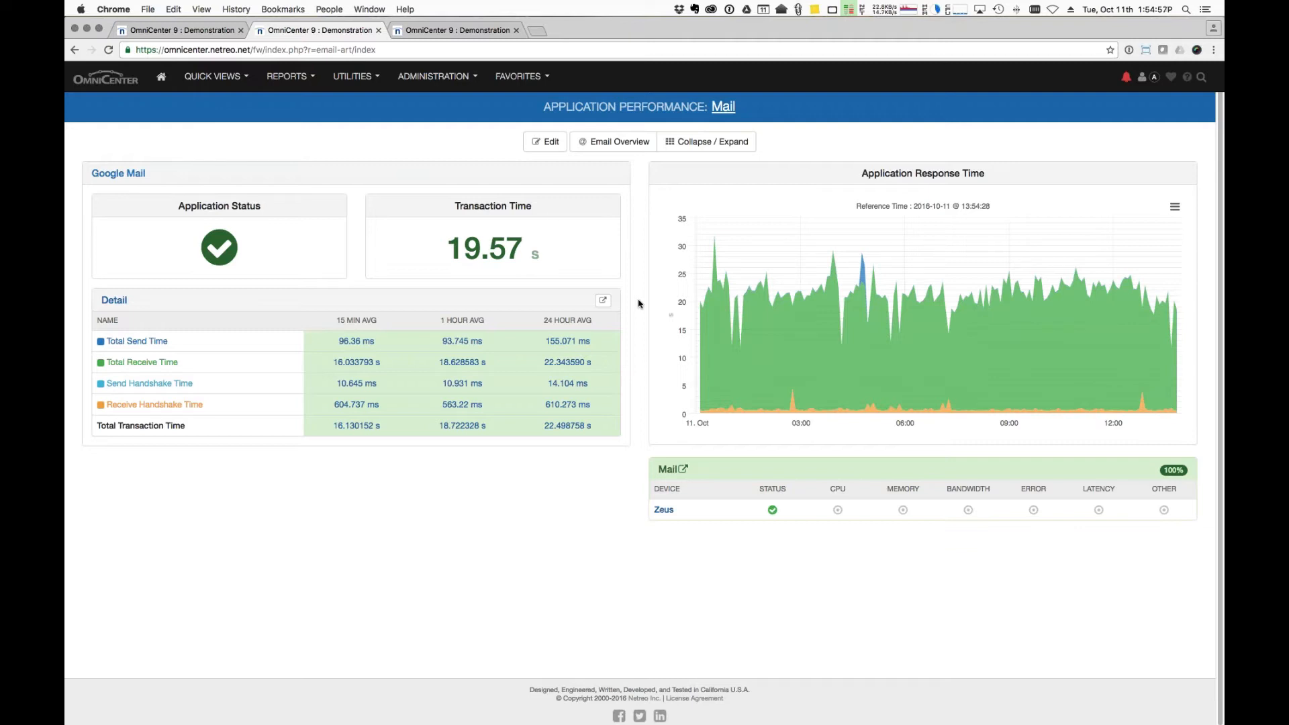
pyautogui.click(528, 146)
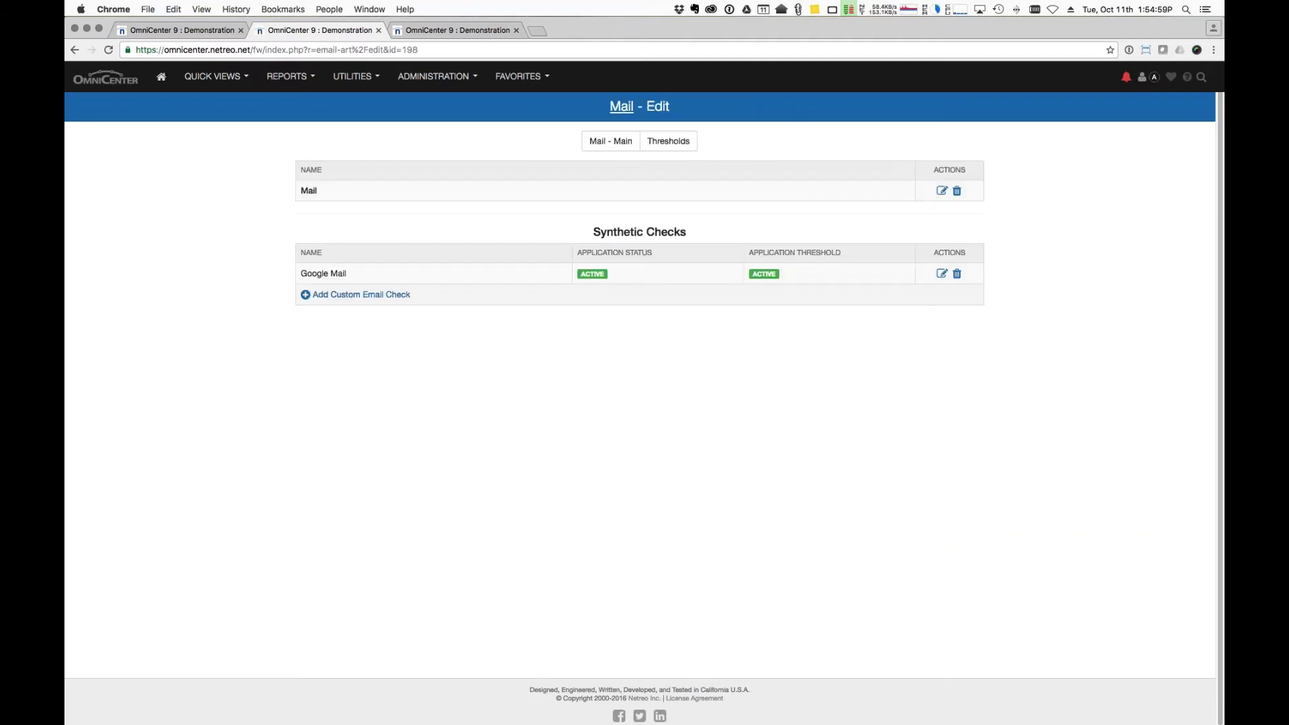
pyautogui.click(401, 295)
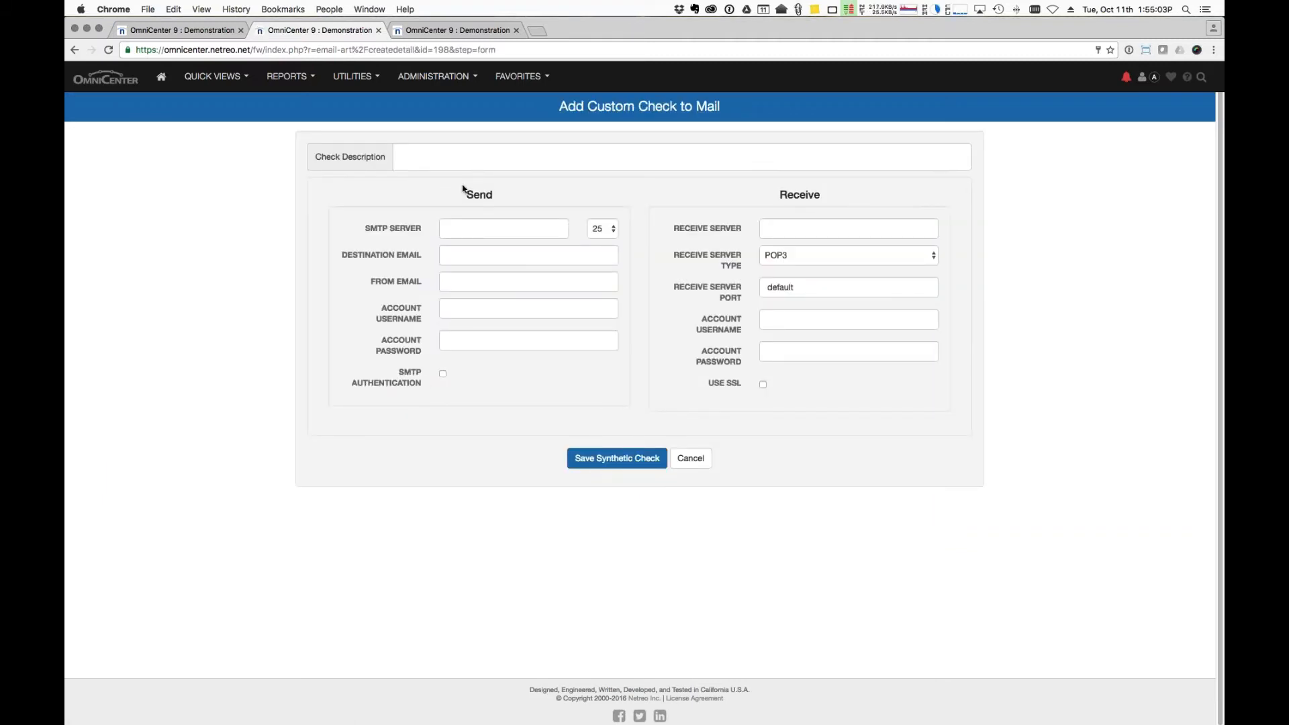
pyautogui.click(492, 256)
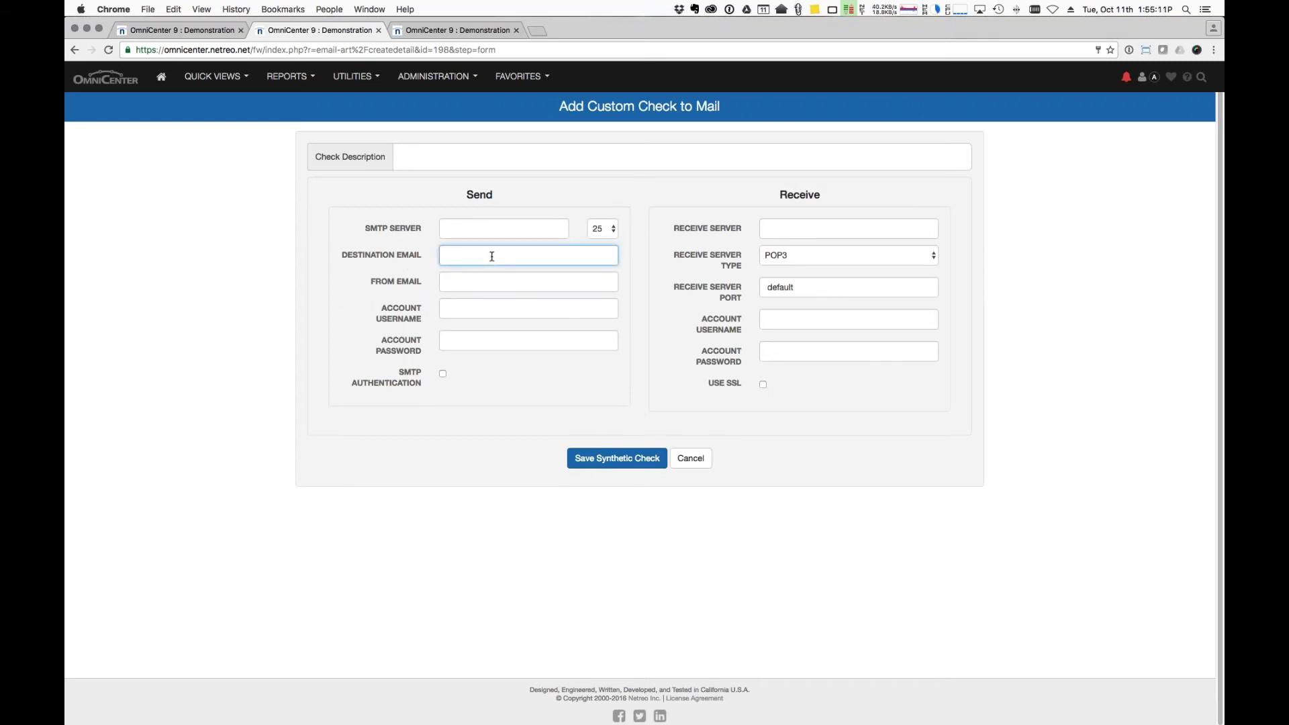
pyautogui.press('Tab')
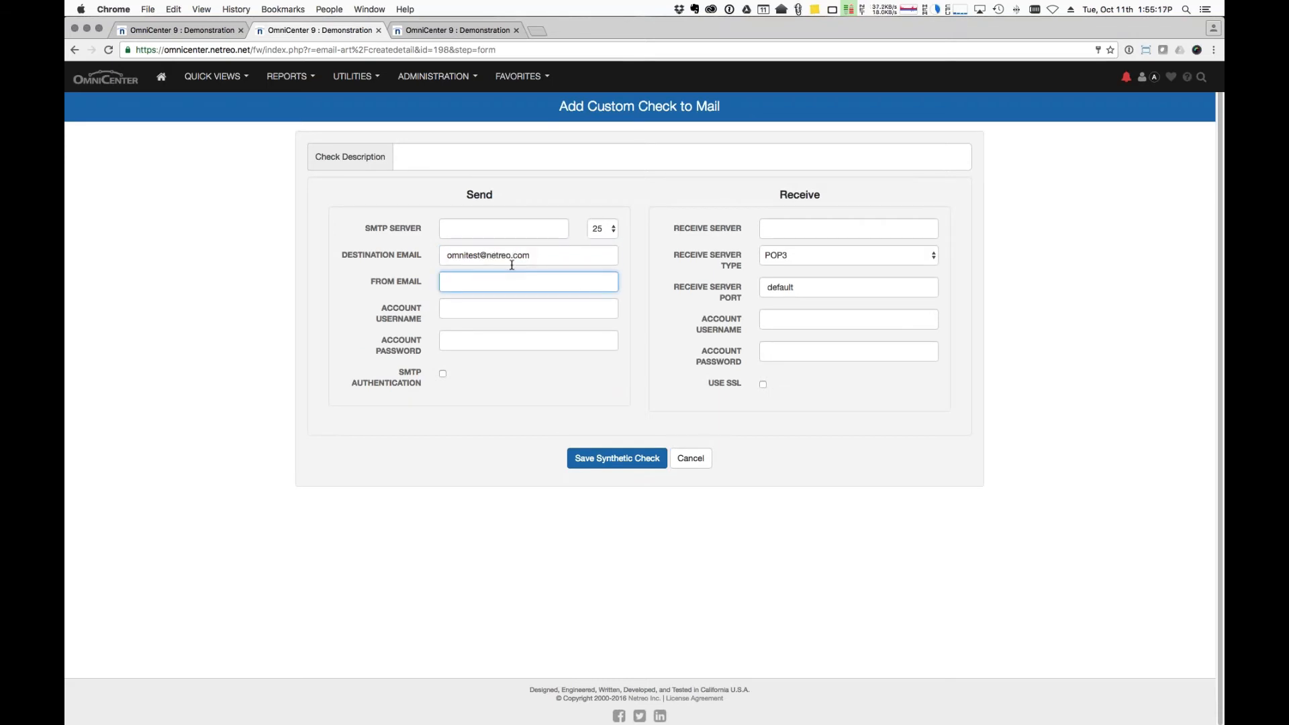
pyautogui.hotkey('shift', 'Tab')
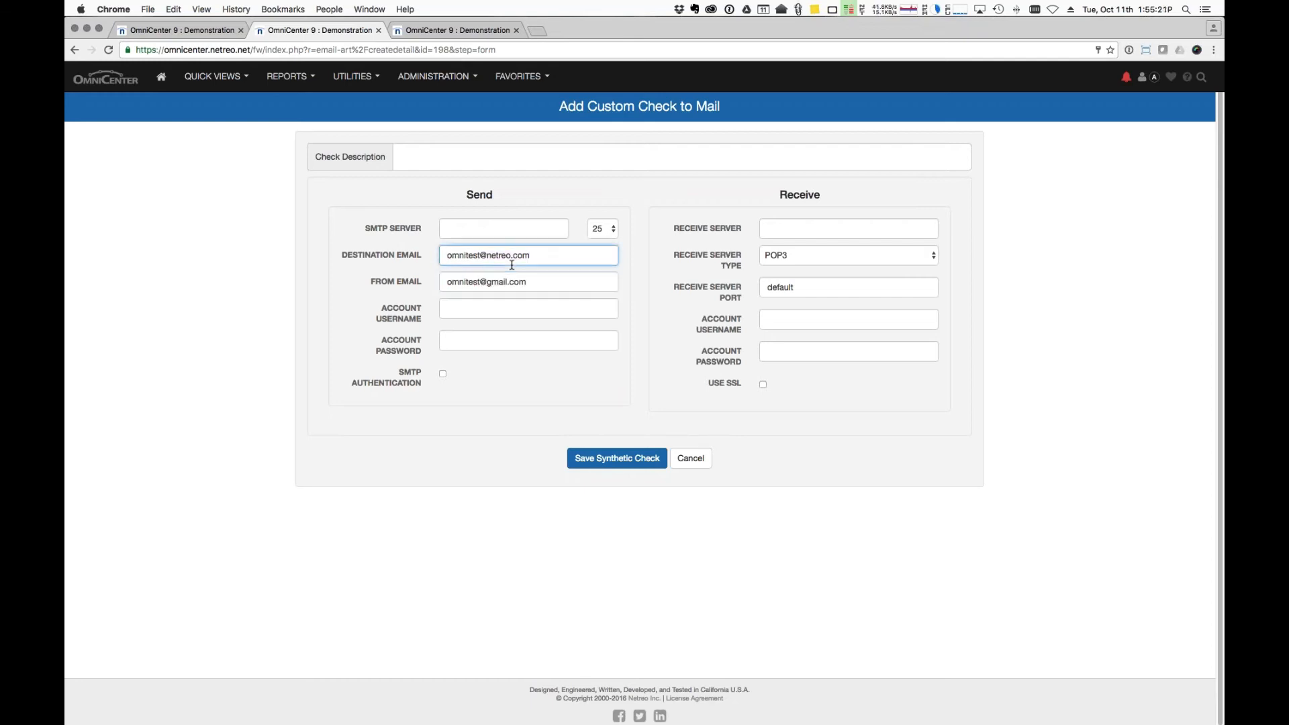
pyautogui.hotkey('shift', 'Tab')
pyautogui.press('Tab')
pyautogui.hotkey('shift', 'Tab')
pyautogui.hotkey('shift', 'Tab')
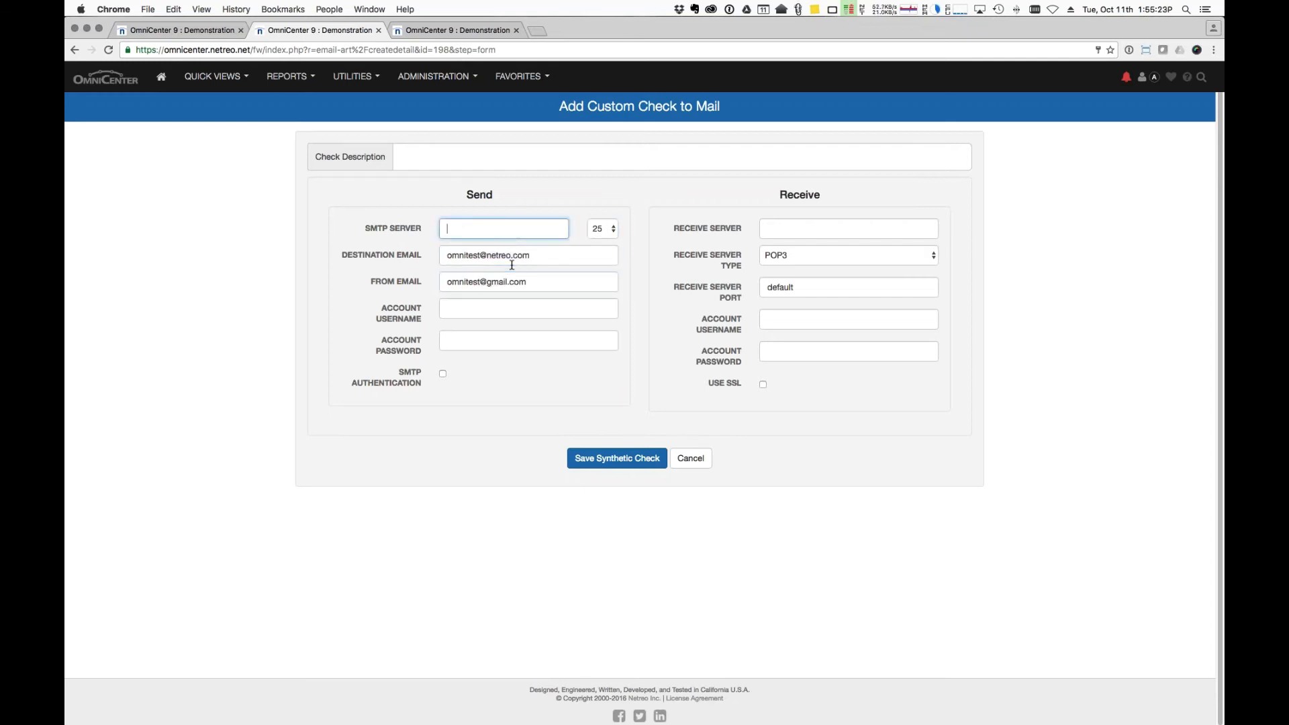
pyautogui.write('smtp.gmail.com')
pyautogui.press('Tab')
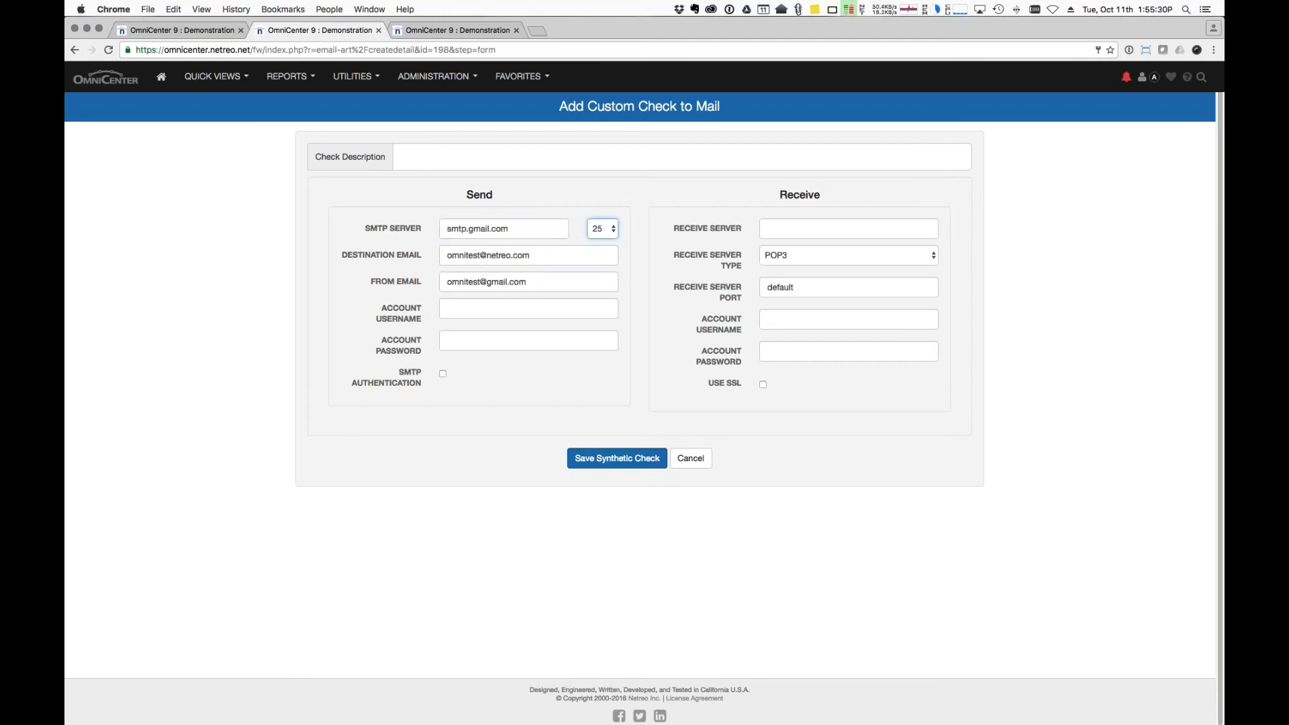
pyautogui.tripleClick(570, 289)
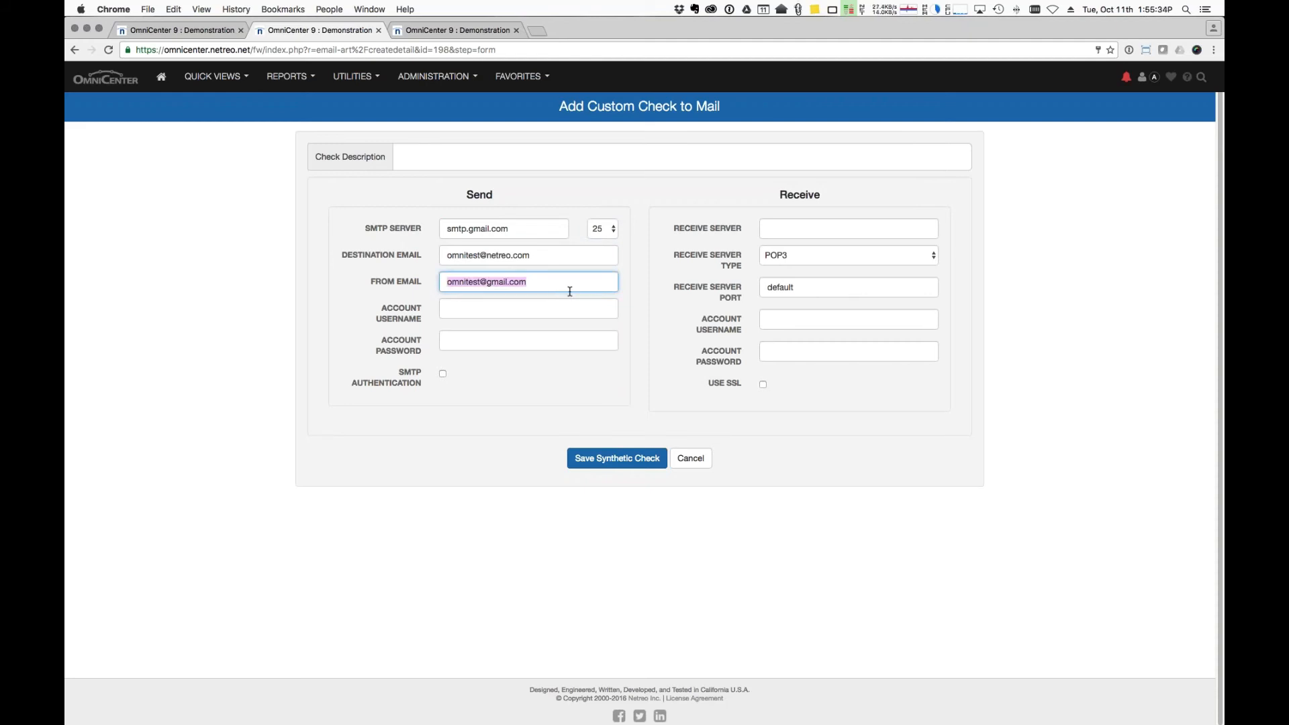
pyautogui.scroll(-1, 550, 298)
pyautogui.click(432, 254)
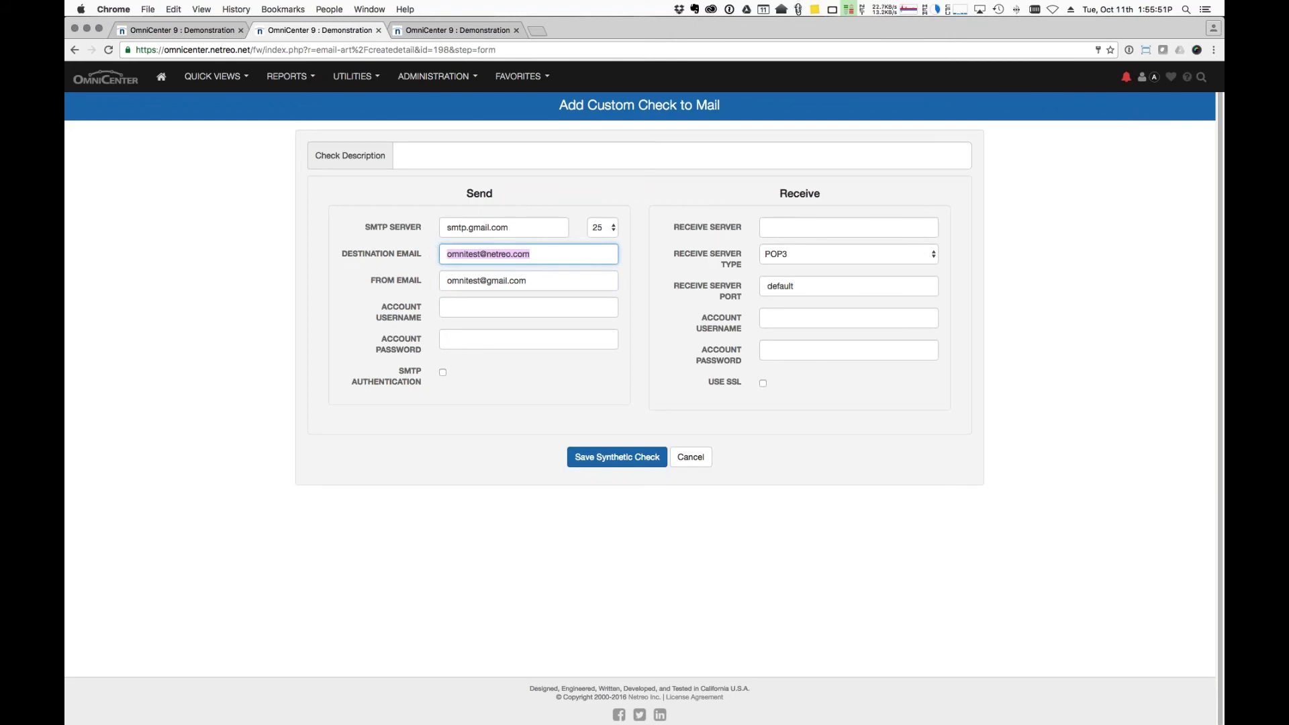
pyautogui.press('Tab')
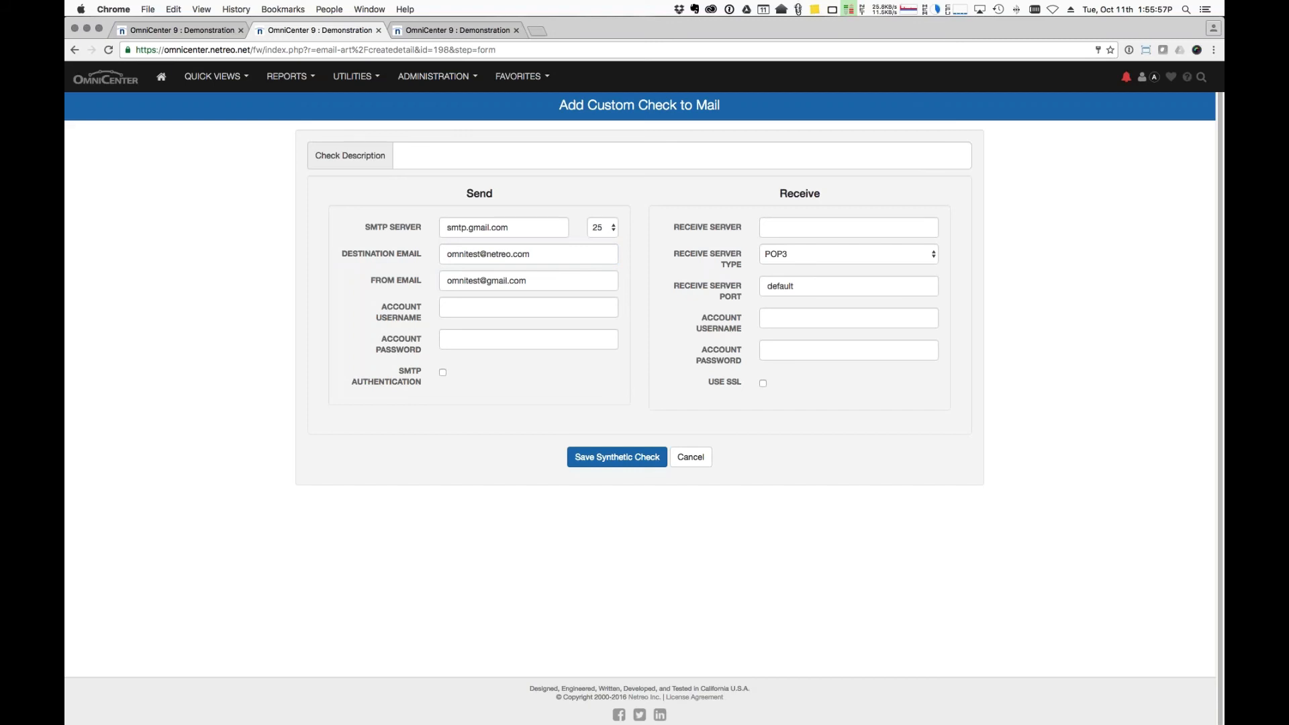
pyautogui.click(777, 258)
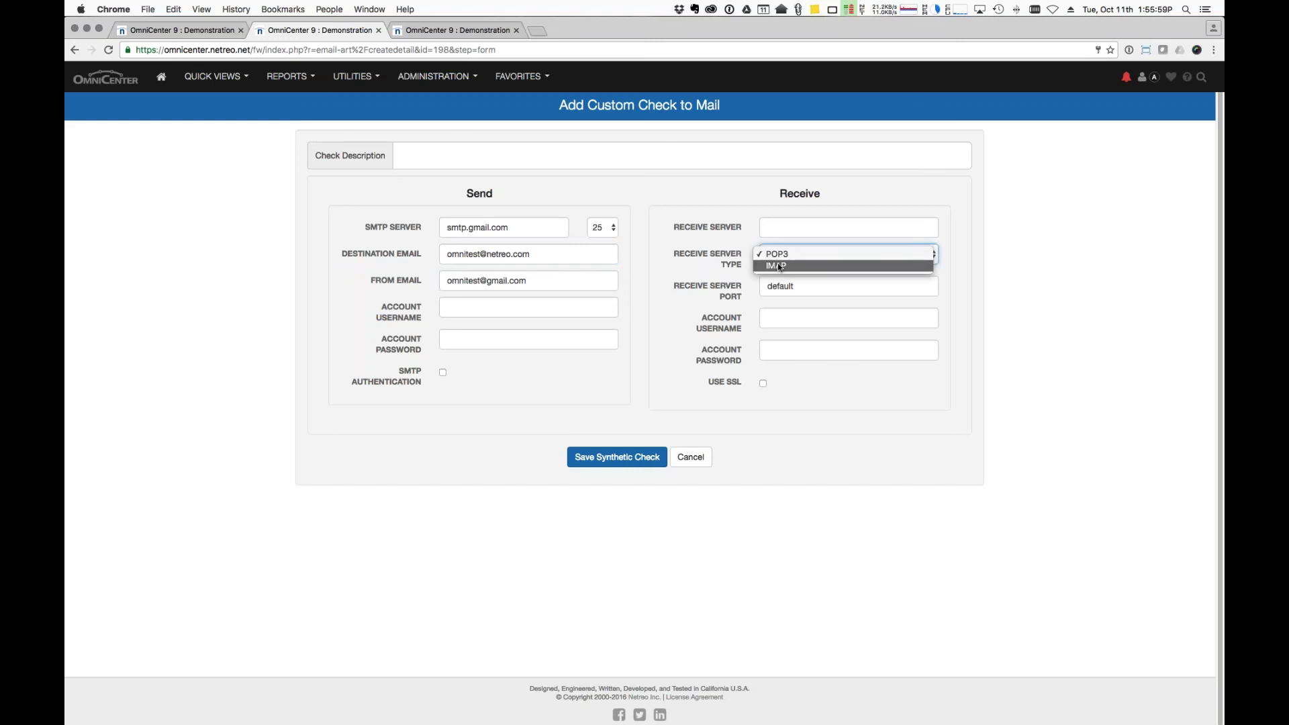
pyautogui.click(779, 266)
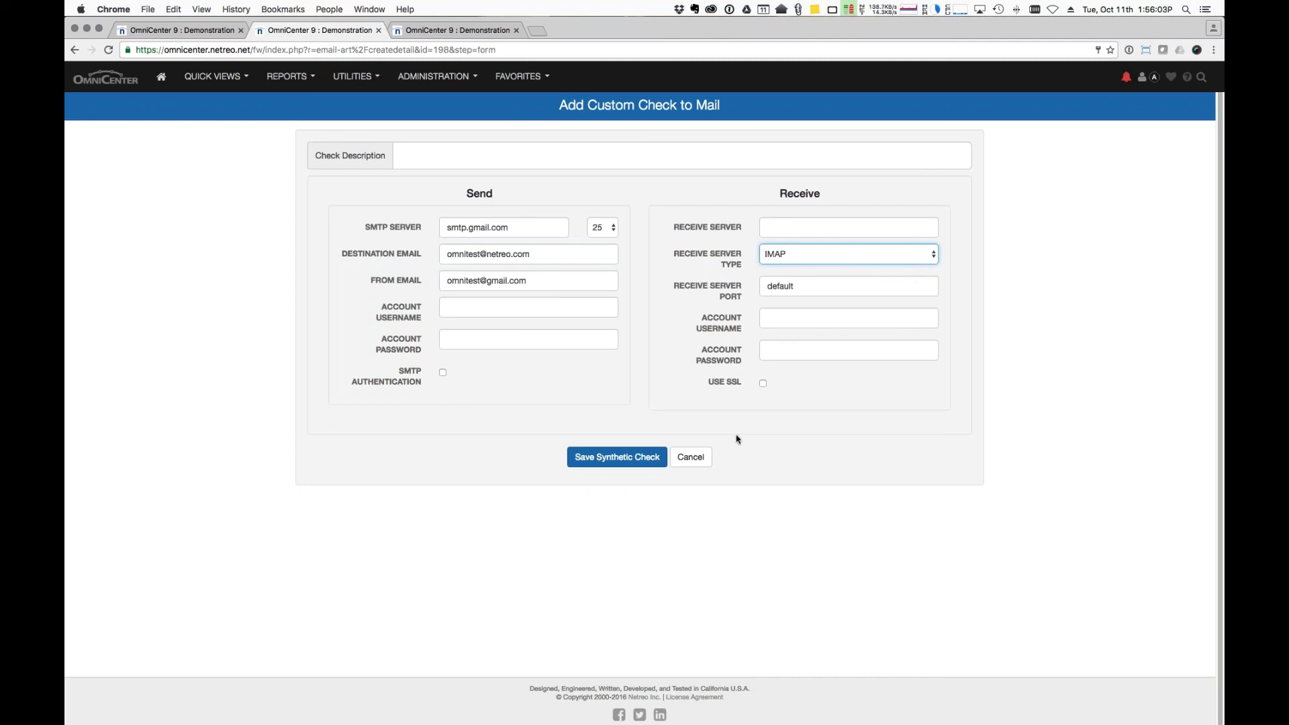
pyautogui.click(704, 459)
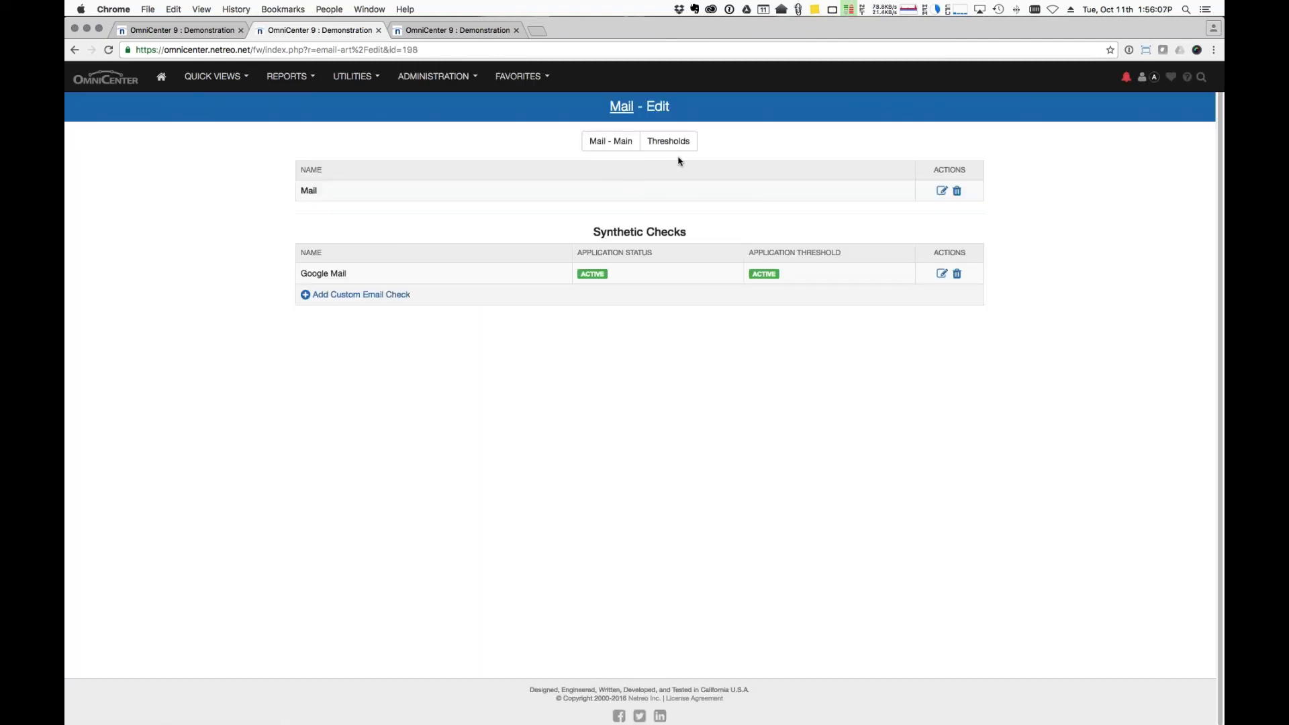
# Open Google Mail's check details and review its high response-time thresholds of 60 and 120 seconds.
pyautogui.click(942, 274)
pyautogui.scroll(-5, 942, 403)
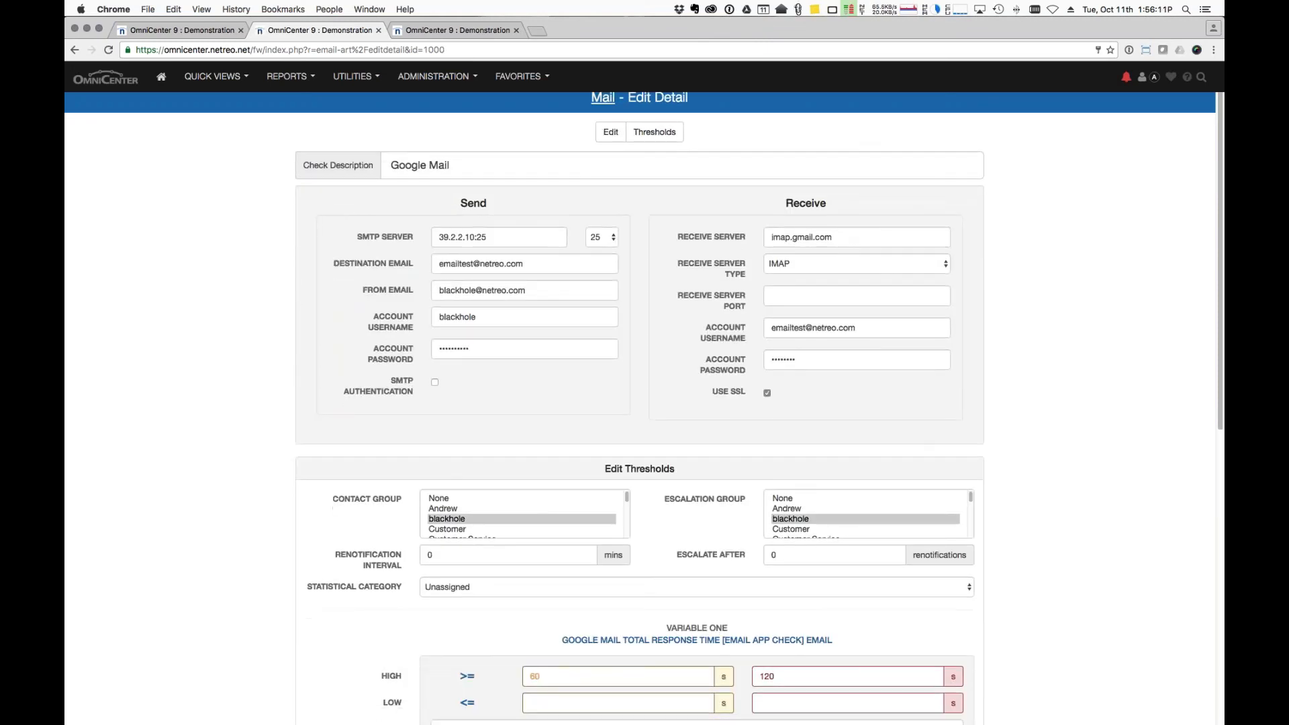
pyautogui.scroll(-5, 641, 408)
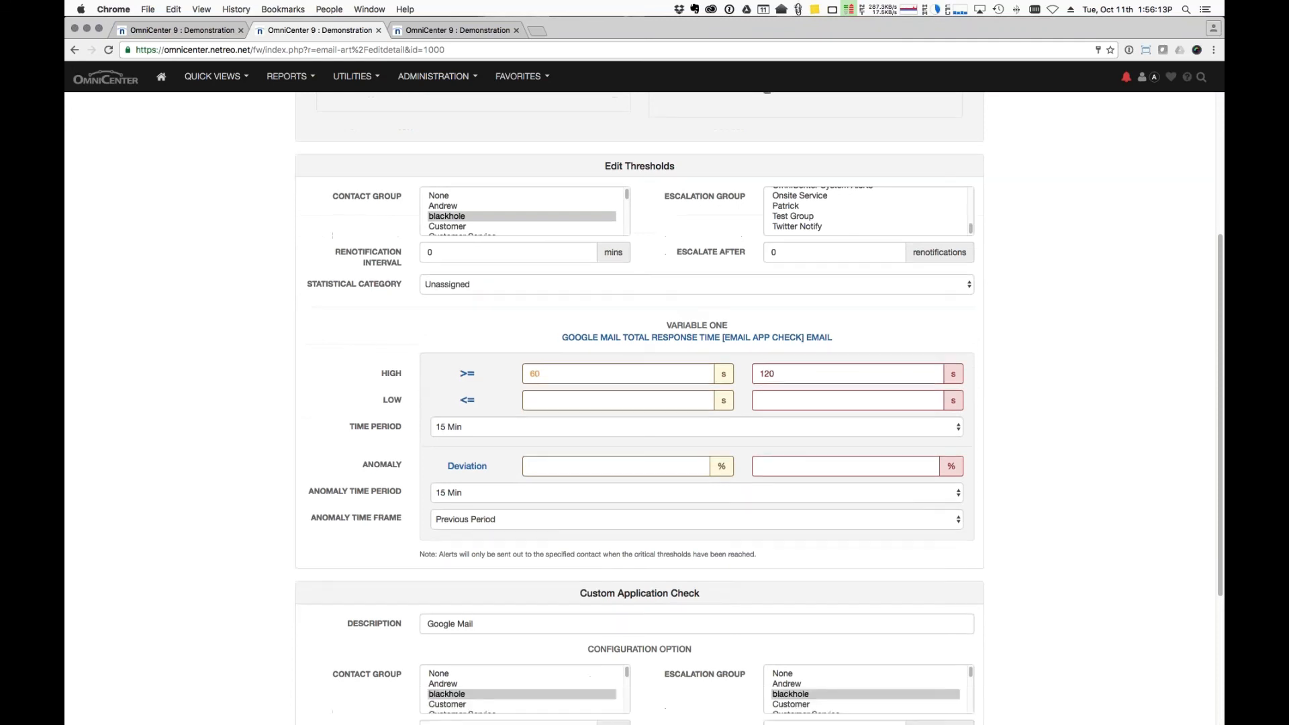
pyautogui.scroll(-1, 772, 470)
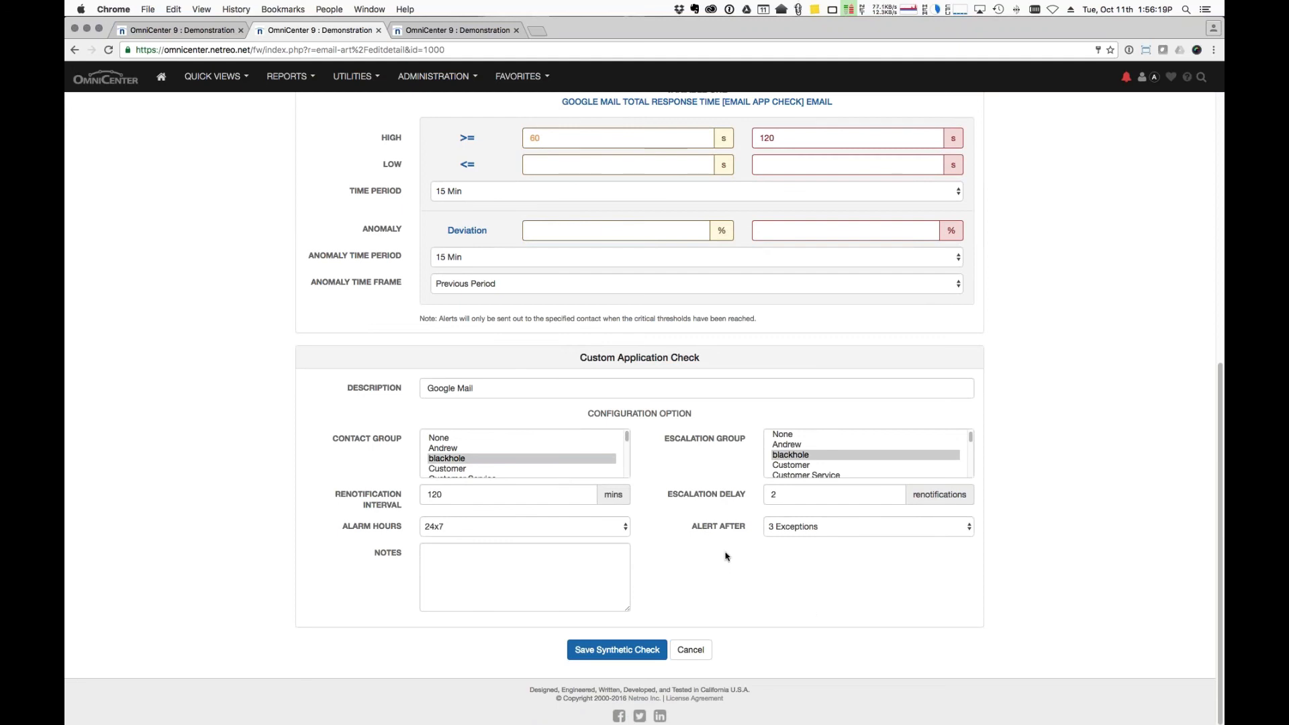
pyautogui.scroll(5, 727, 556)
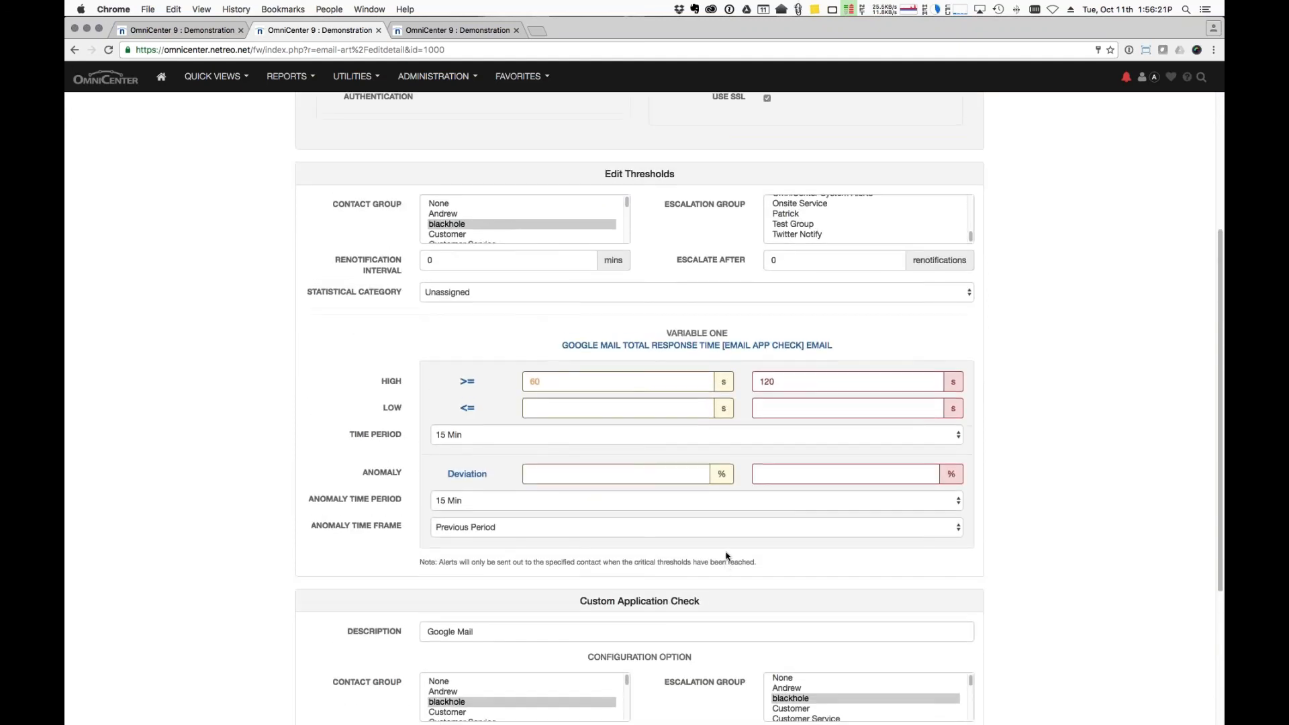